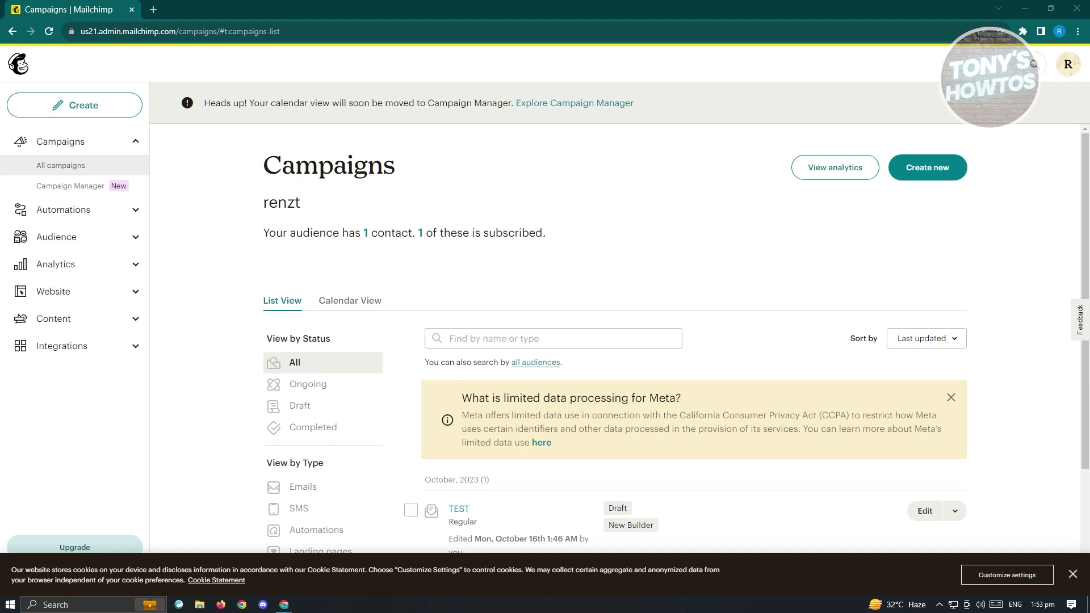
Visit the Automations Overview and Transactional email pages, then open the Audience dashboard.
left_click(105, 213)
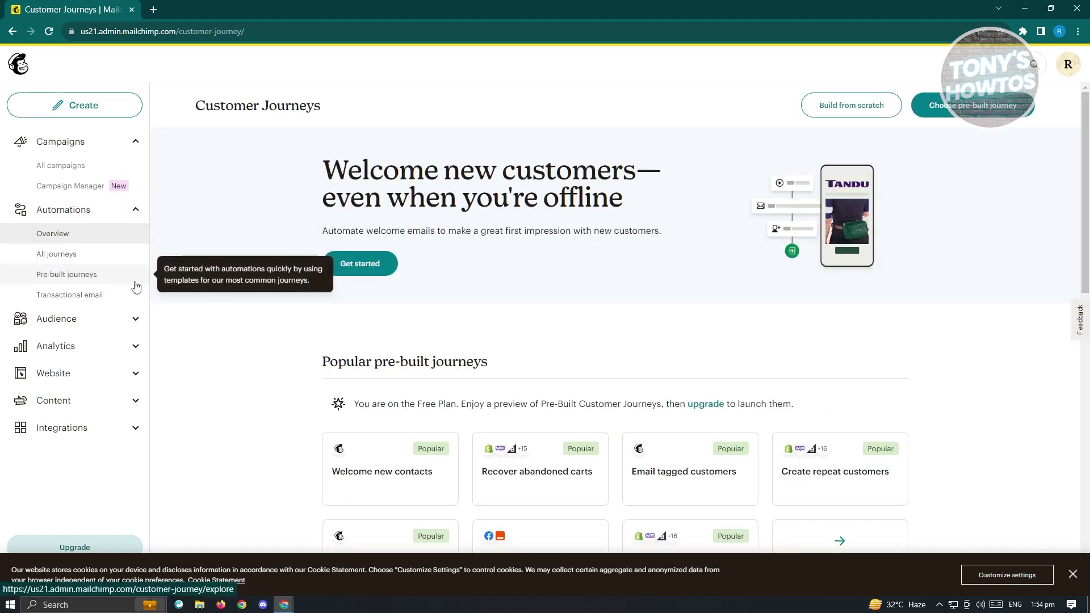
left_click(69, 295)
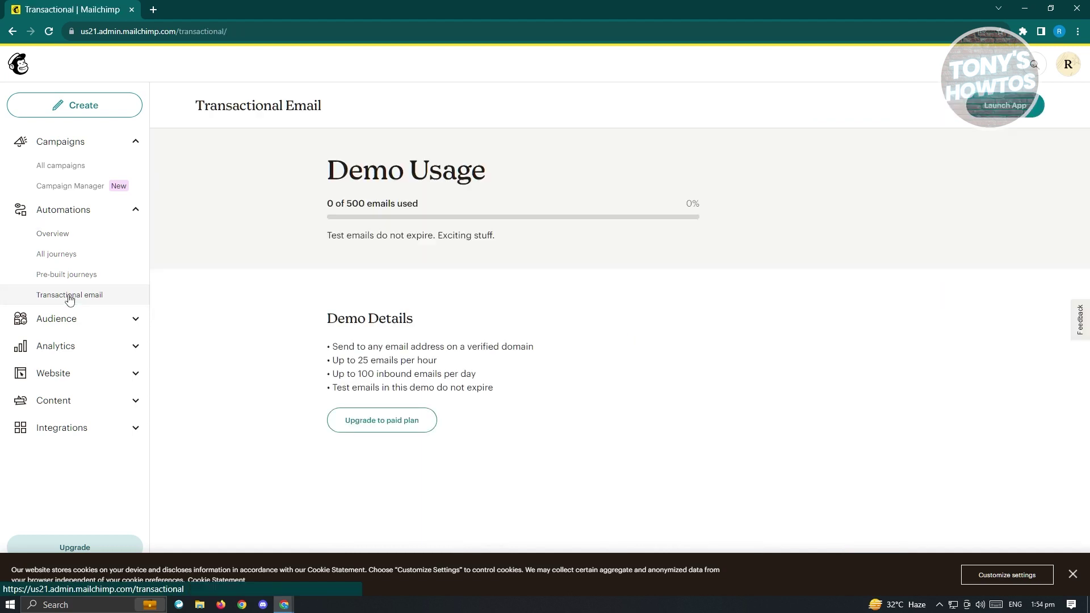
left_click(122, 324)
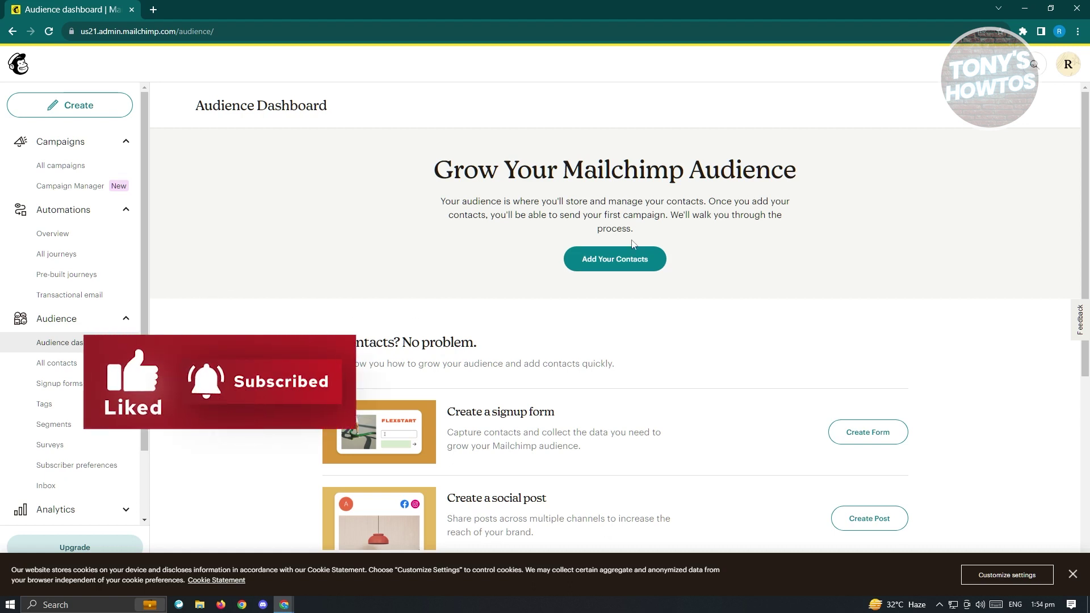
left_click(634, 268)
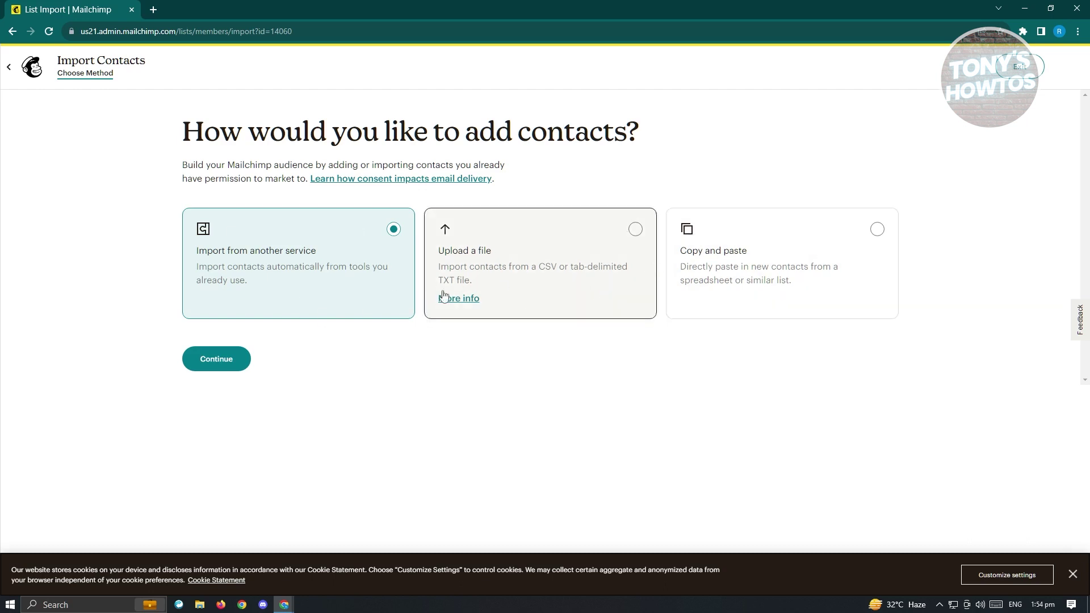
left_click(815, 257)
left_click(224, 366)
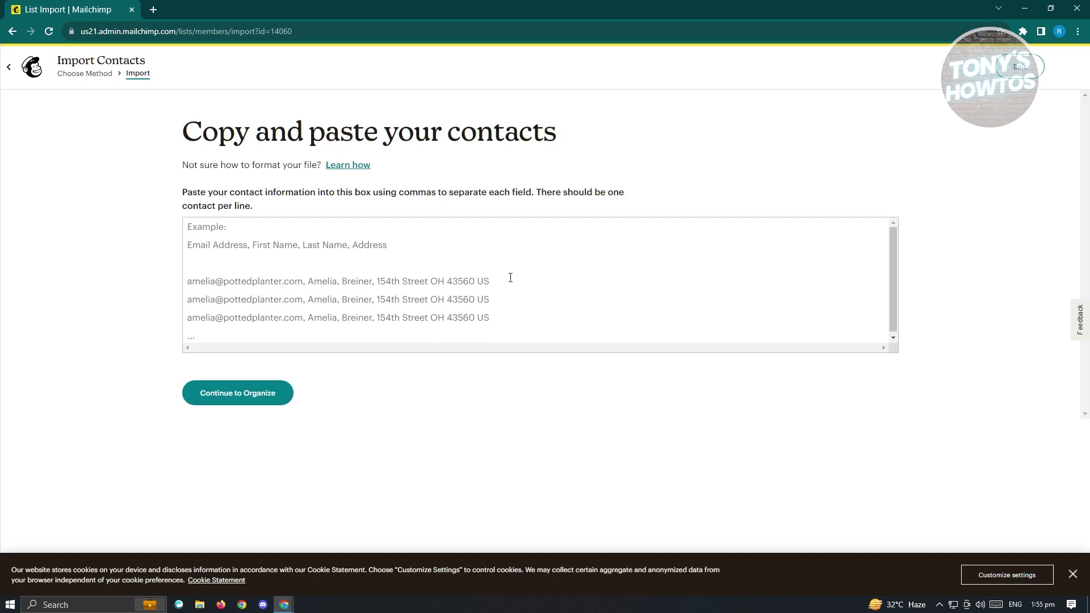
left_click(514, 280)
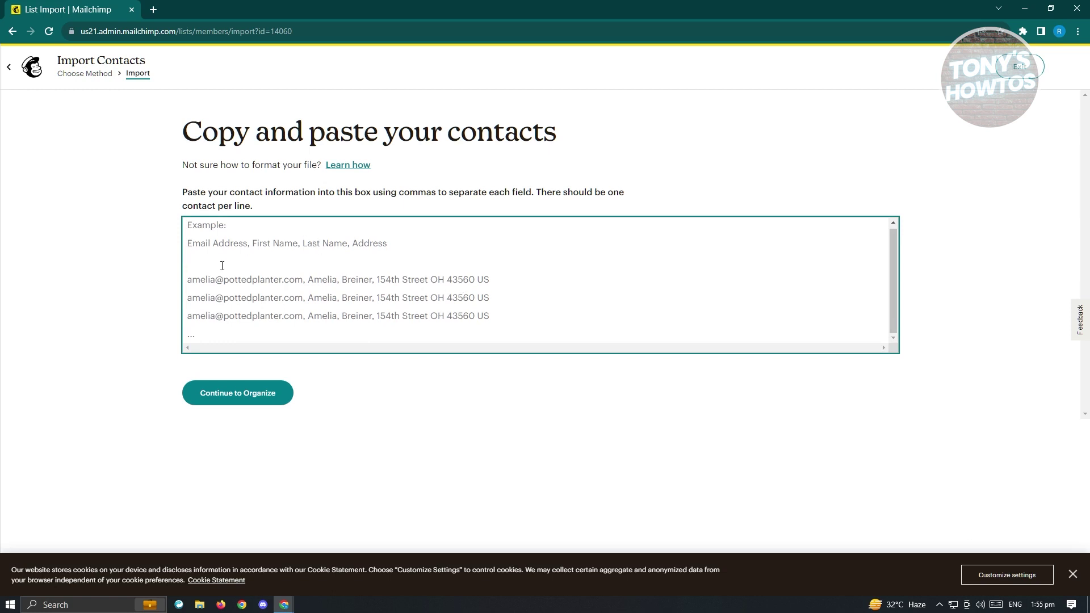
left_click(22, 68)
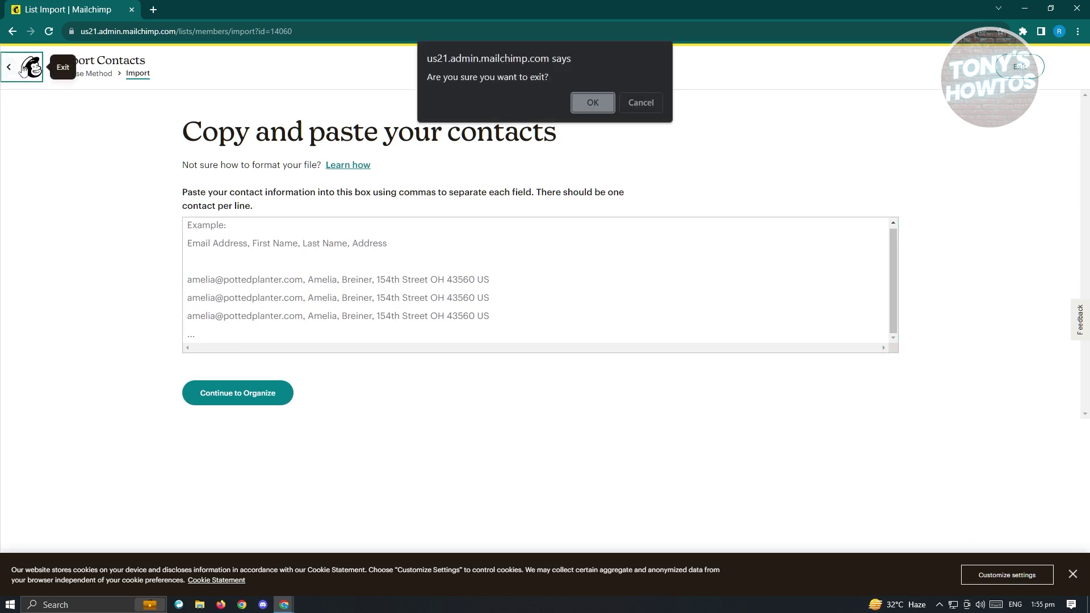
left_click(596, 102)
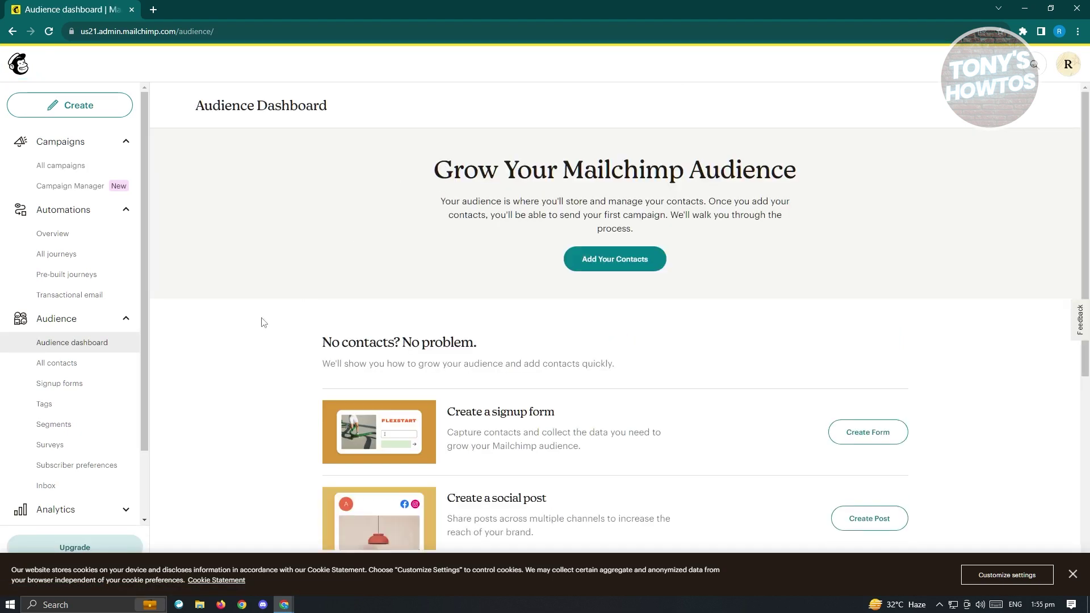
Browse All contacts and Signup forms, ending on the Tags page listing the FUN tag.
scroll(113, 386, "down", 1)
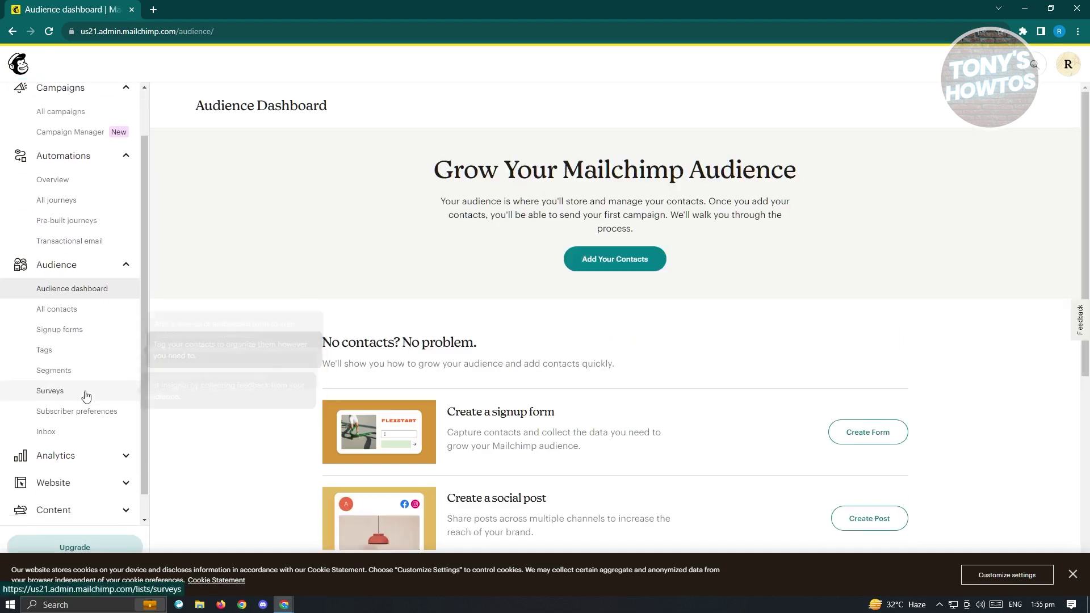
left_click(86, 310)
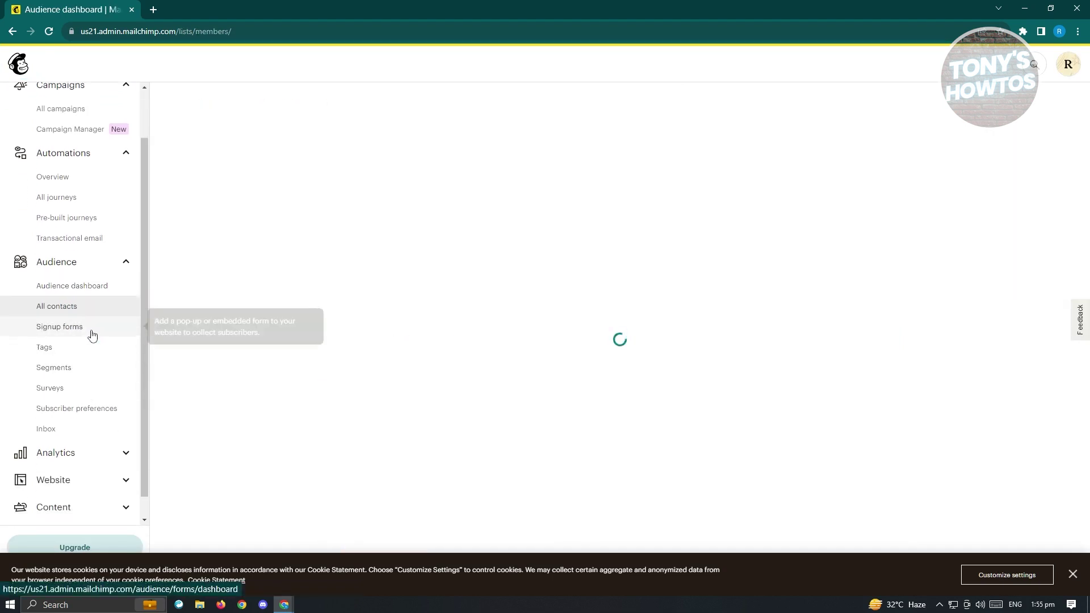
left_click(93, 335)
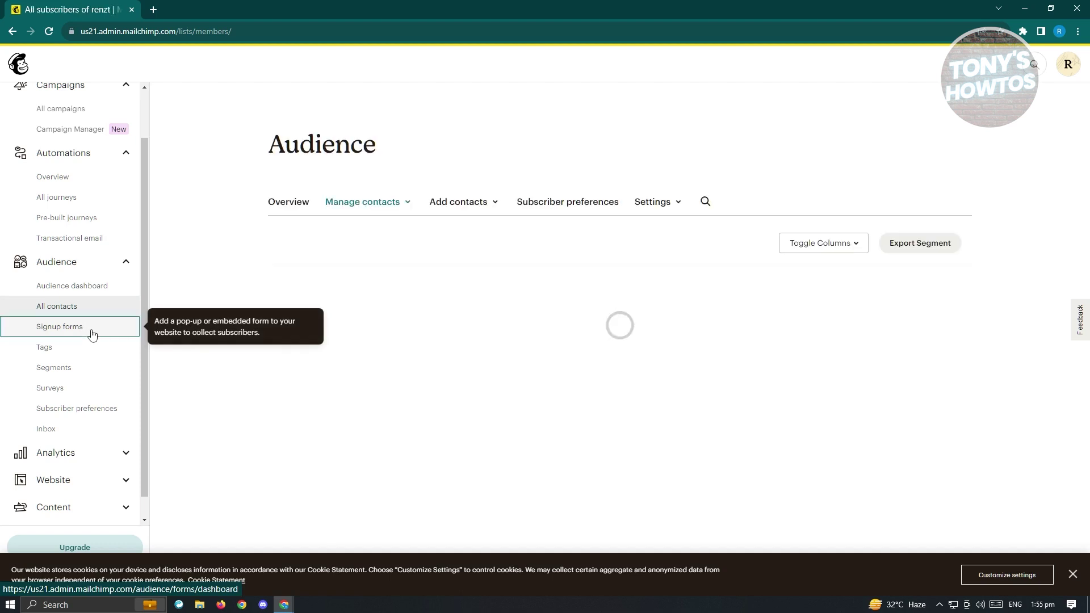
left_click(85, 360)
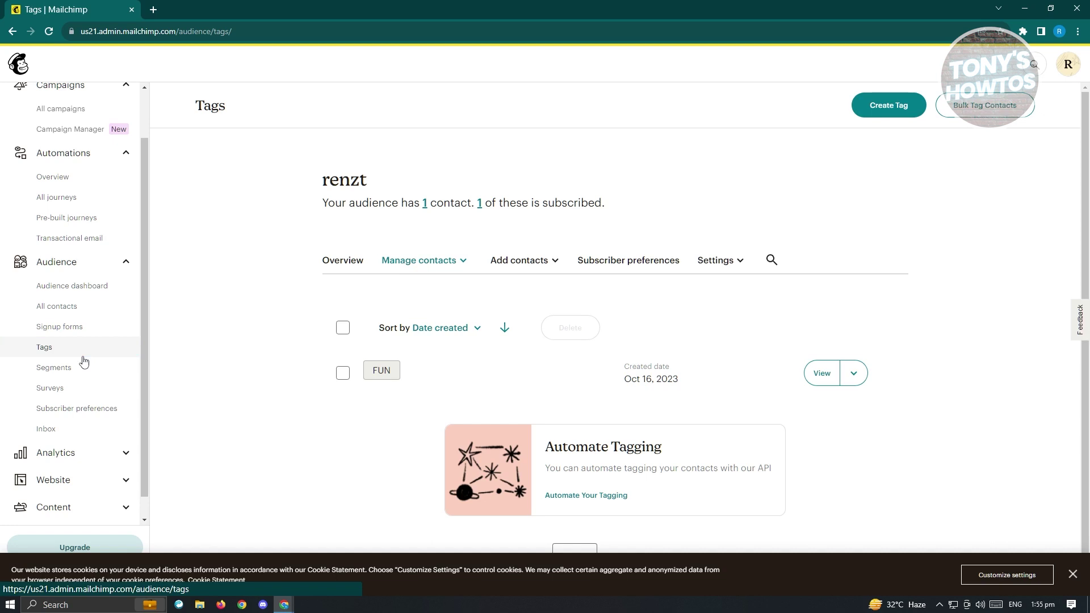
Collapse the Automations section and go to the Email analytics dashboard.
scroll(84, 361, "down", 1)
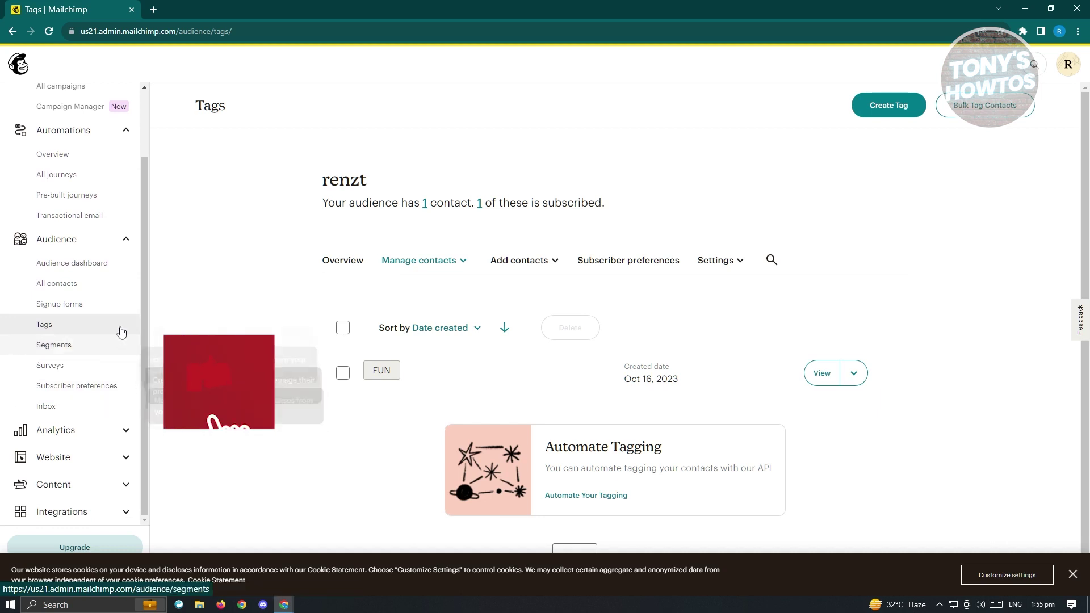
scroll(113, 307, "up", 3)
left_click(64, 209)
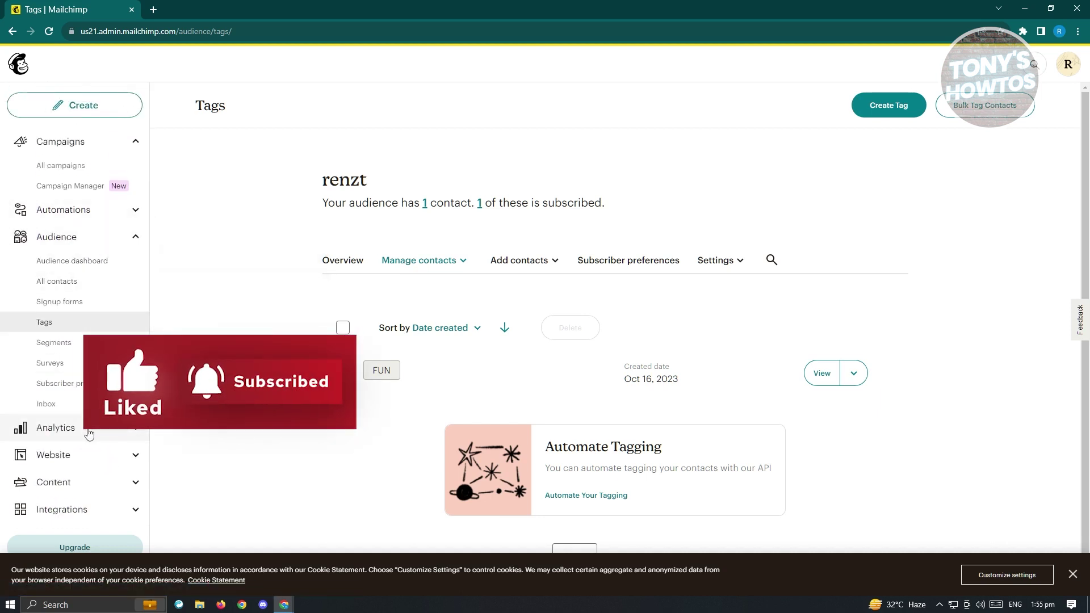
left_click(90, 433)
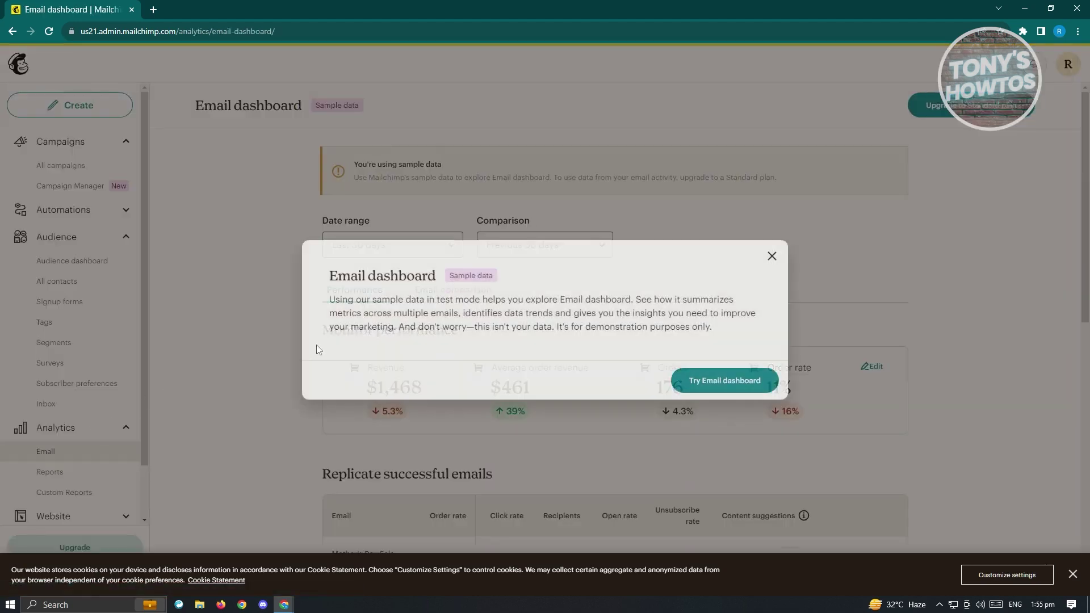
Dismiss the sample-data intro and look through the Email analytics dashboard.
left_click(771, 256)
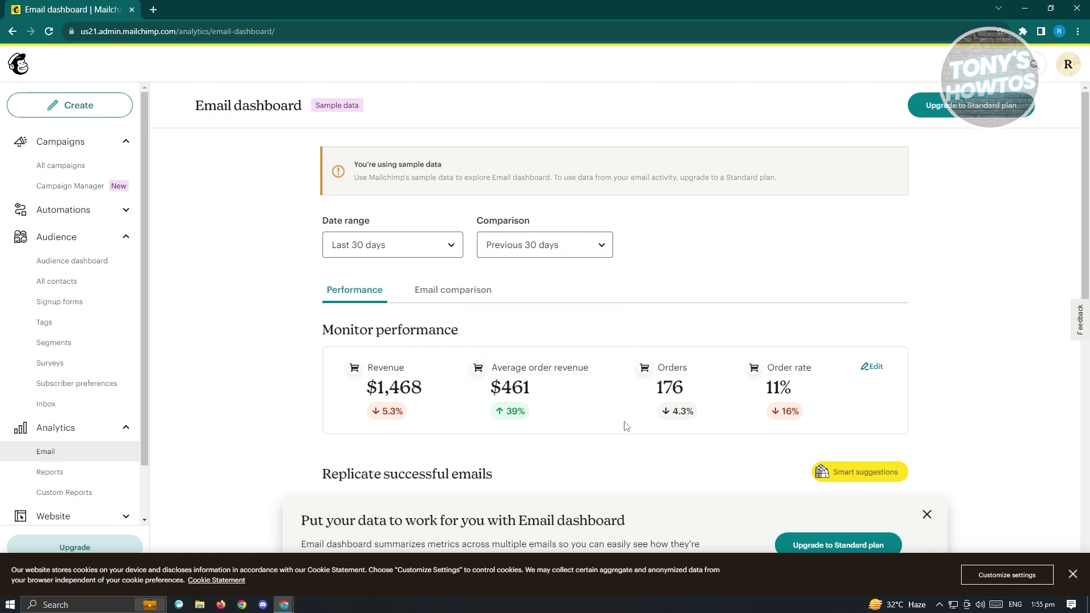
scroll(624, 423, "down", 1)
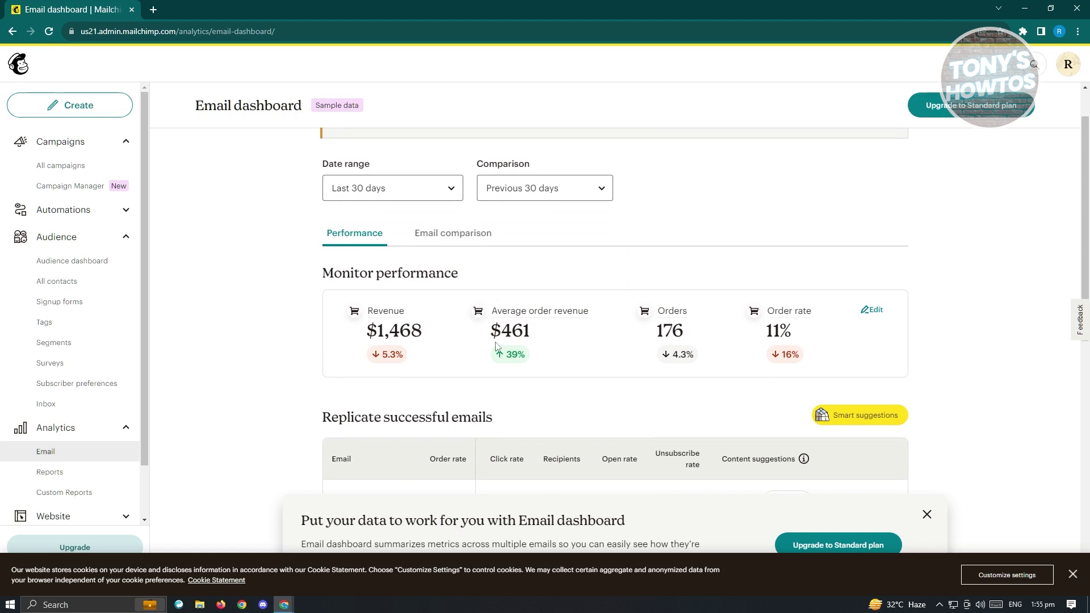
scroll(496, 347, "down", 3)
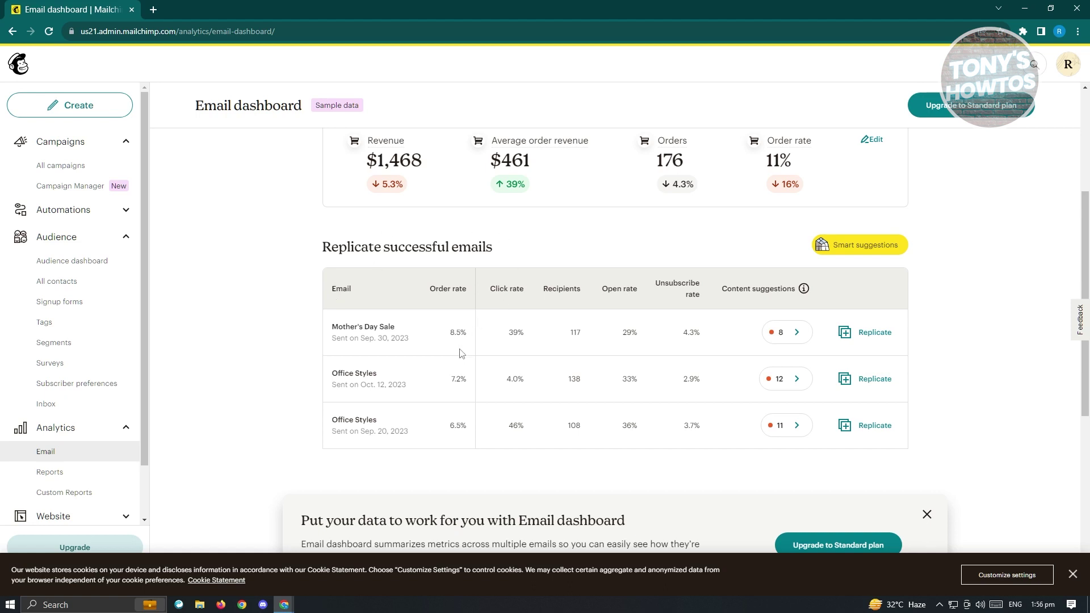
scroll(56, 397, "down", 1)
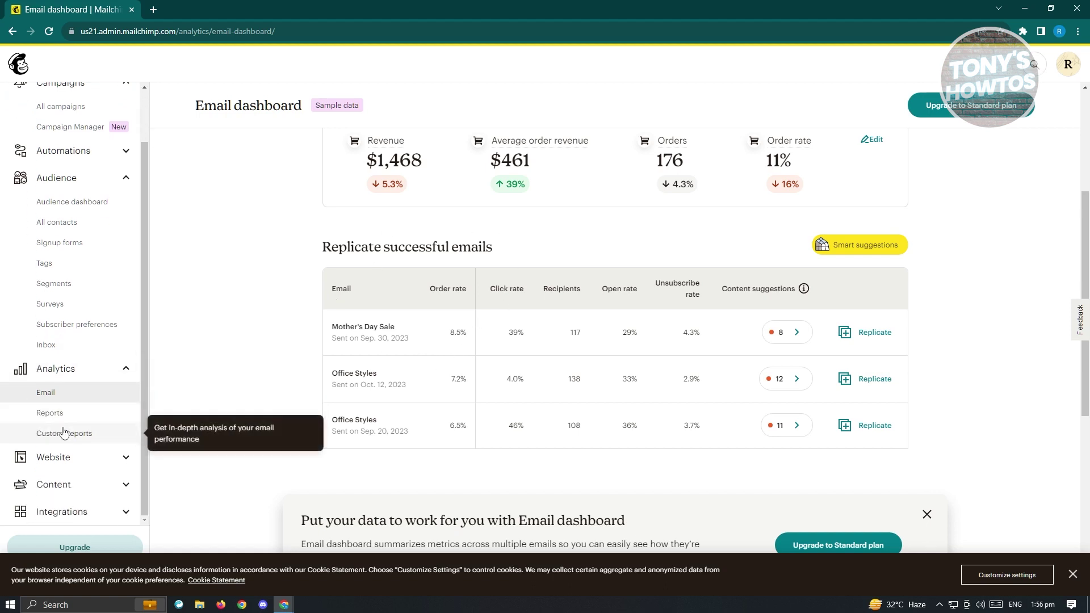
Visit the Reports and Custom reports pages, then the Website dashboard.
left_click(65, 415)
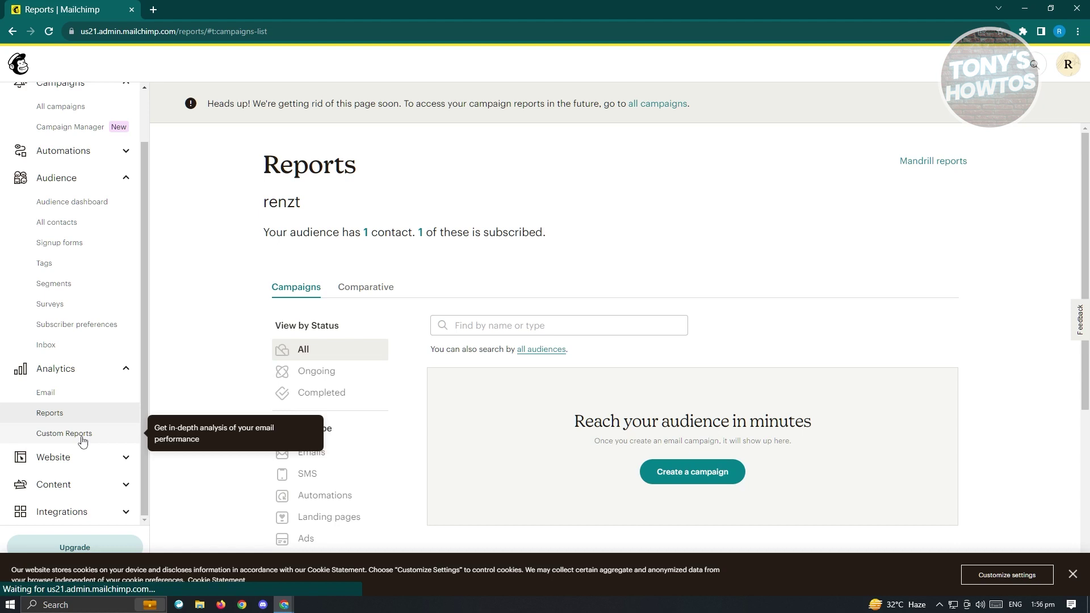
left_click(83, 440)
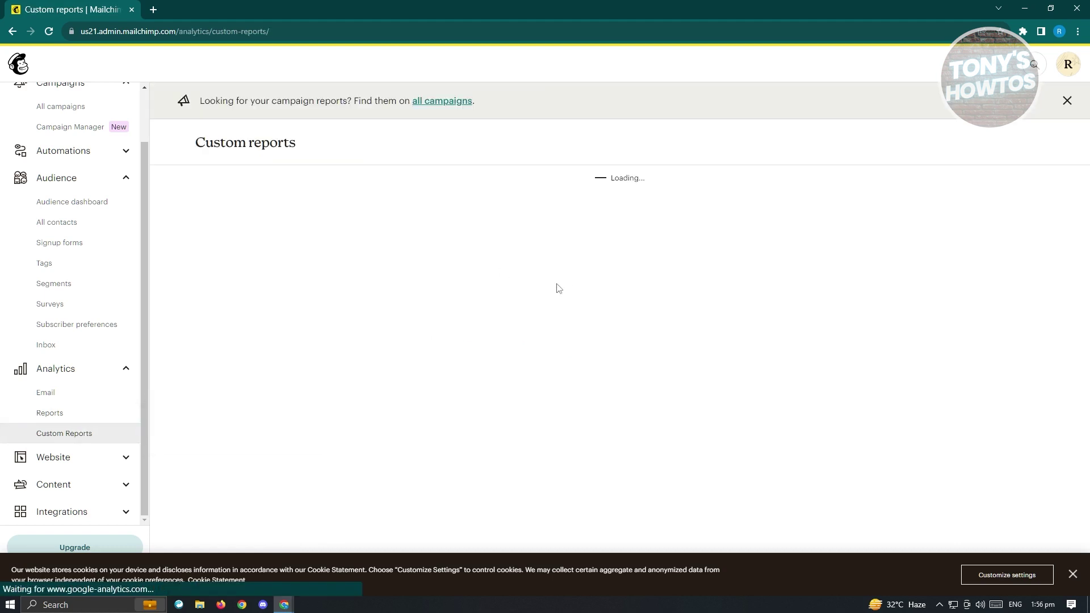
scroll(85, 312, "up", 1)
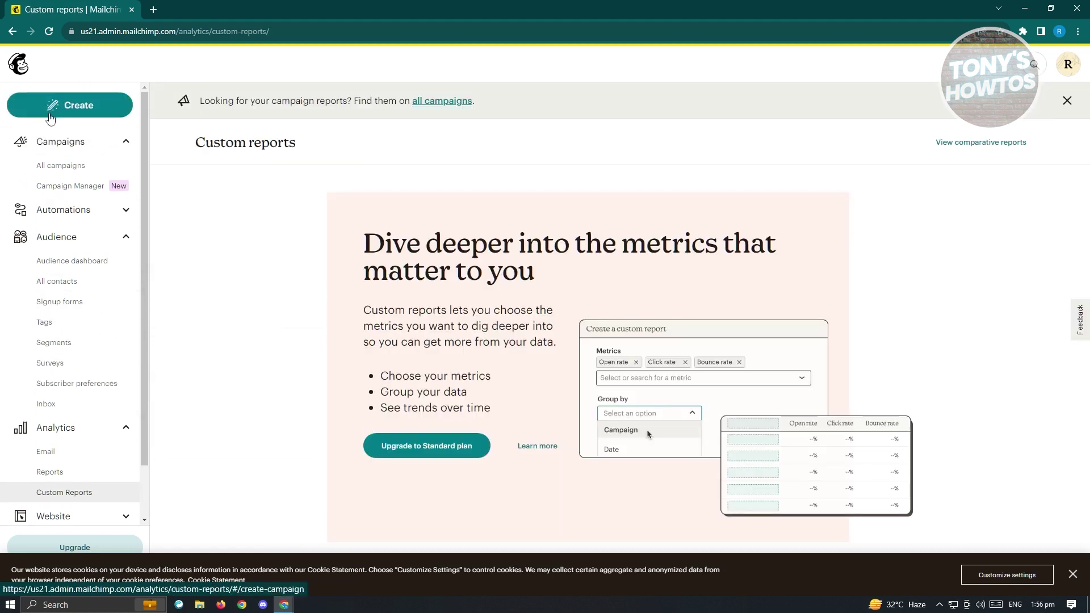
scroll(67, 394, "down", 1)
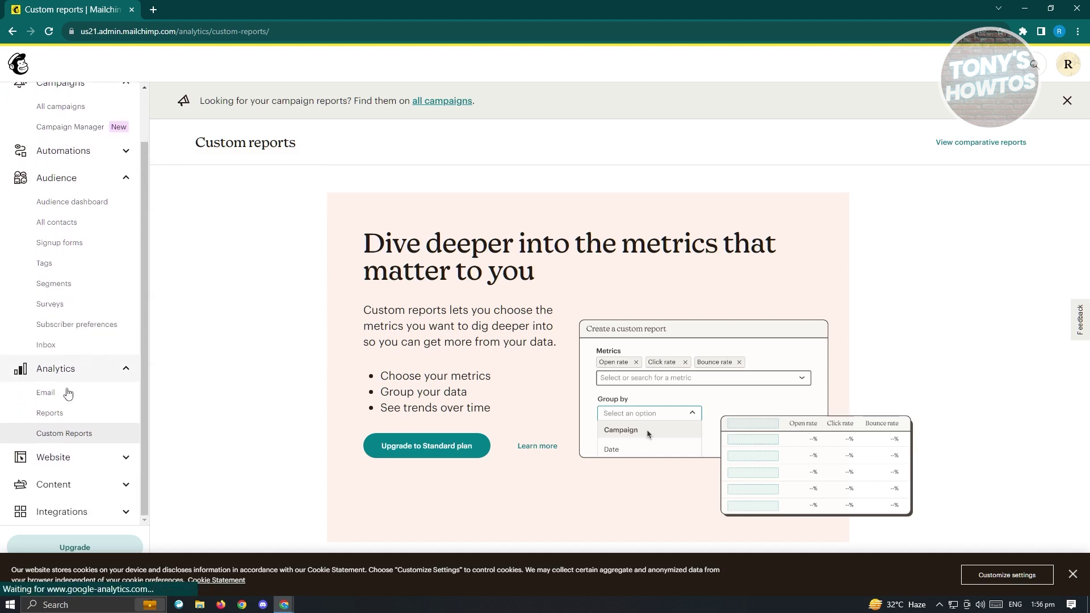
left_click(54, 457)
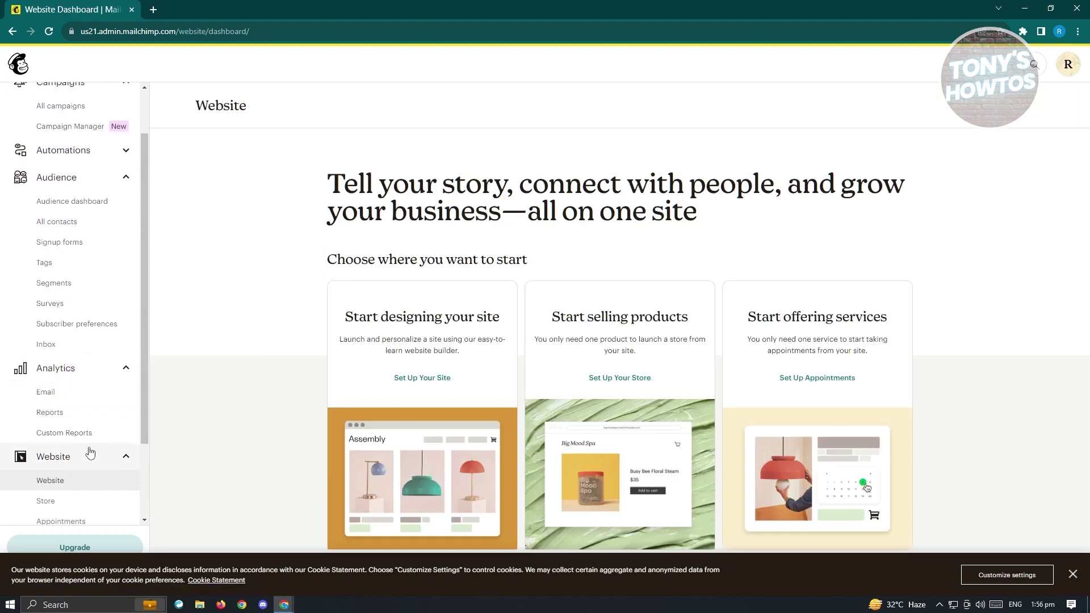
scroll(88, 449, "down", 2)
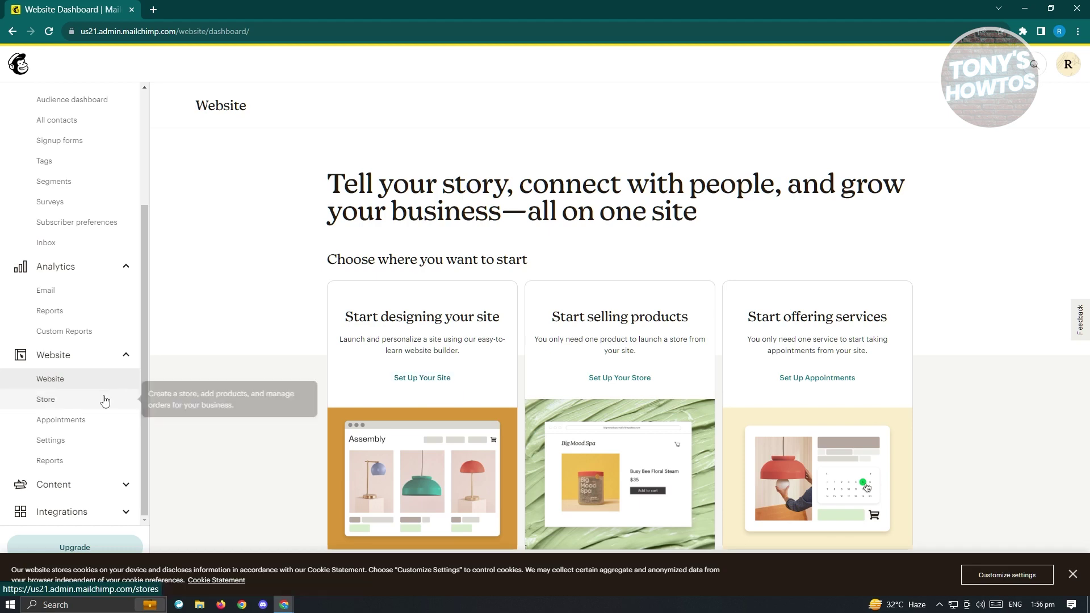
left_click(68, 401)
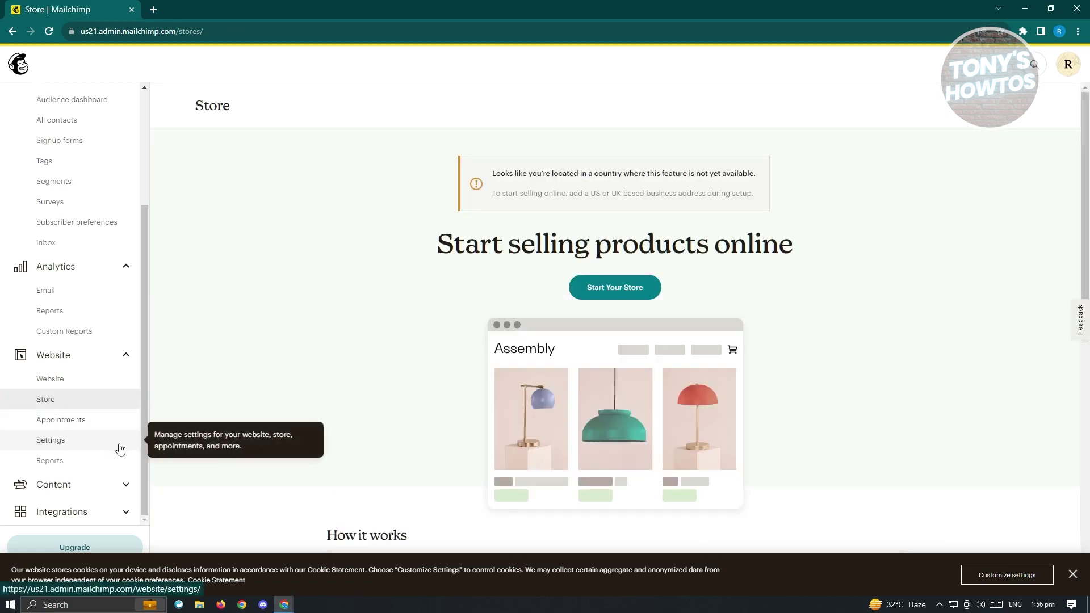
left_click(94, 486)
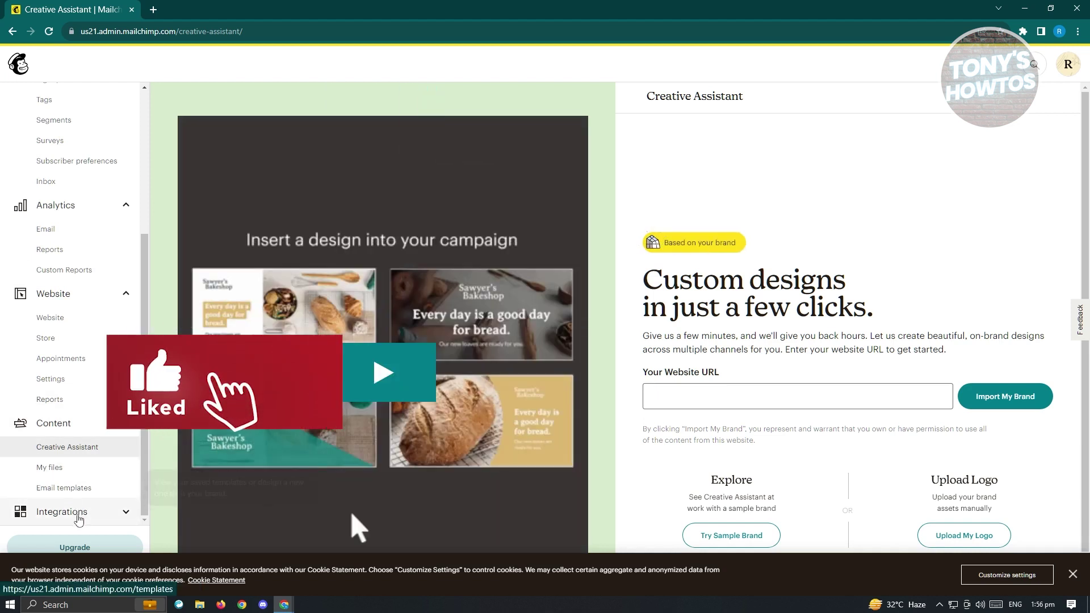
left_click(80, 513)
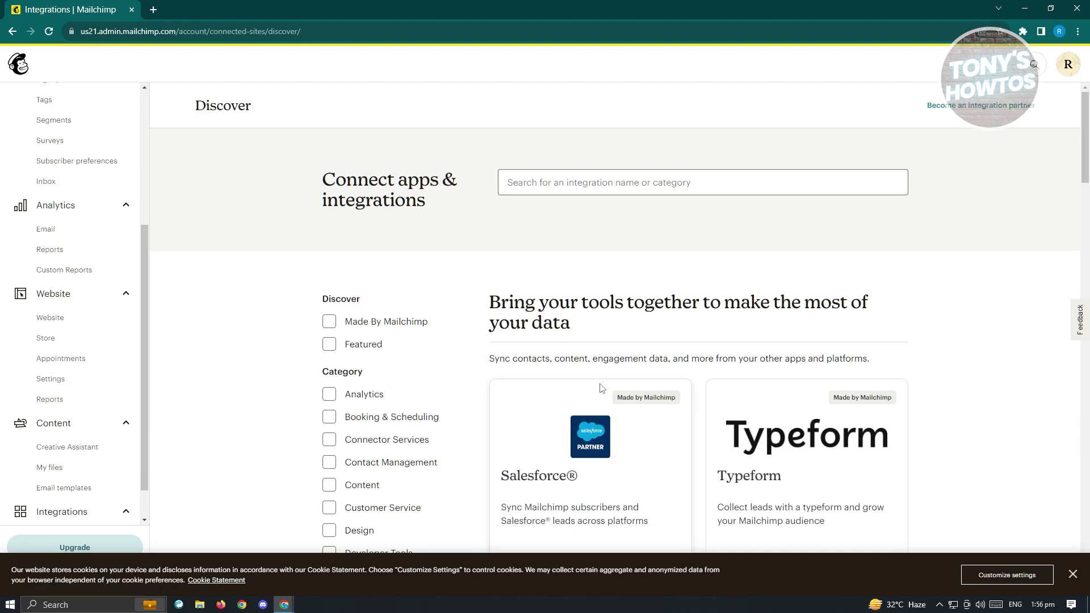
scroll(584, 390, "down", 3)
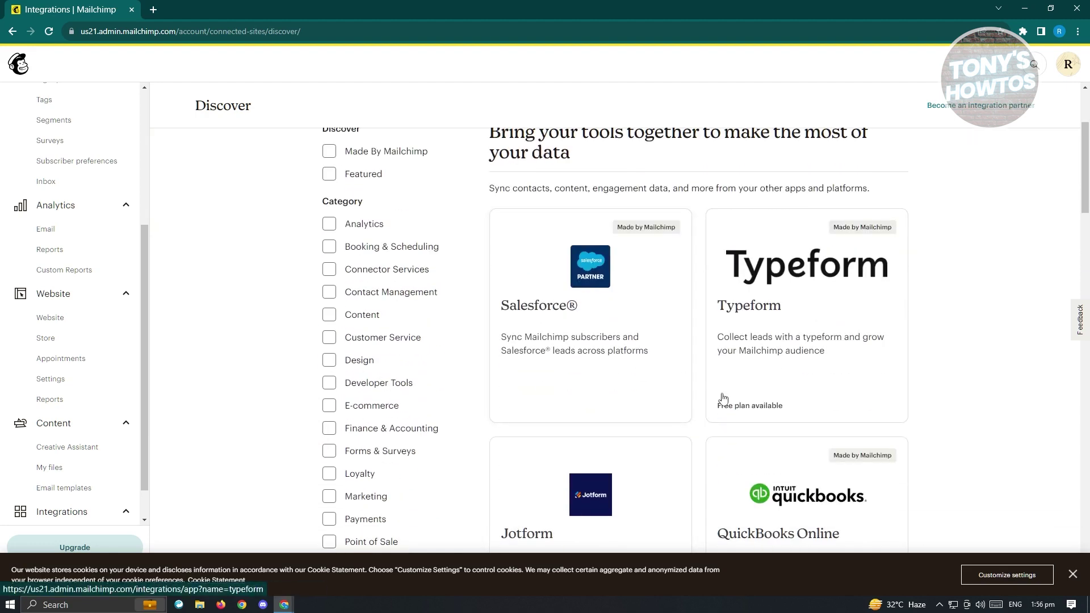
scroll(738, 403, "down", 8)
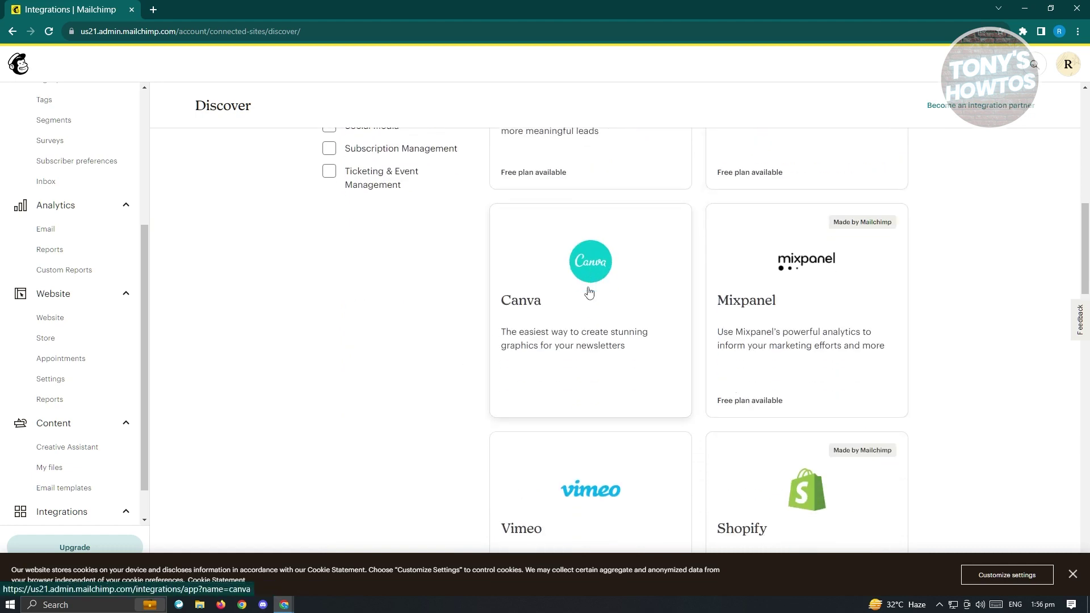
scroll(589, 292, "down", 3)
scroll(895, 383, "down", 2)
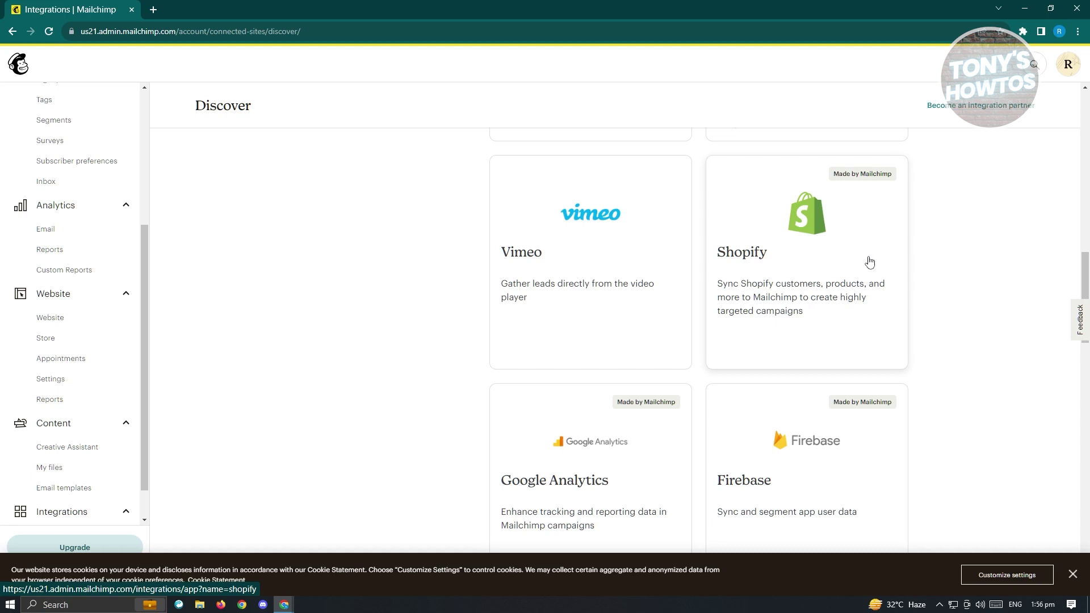
scroll(85, 351, "up", 3)
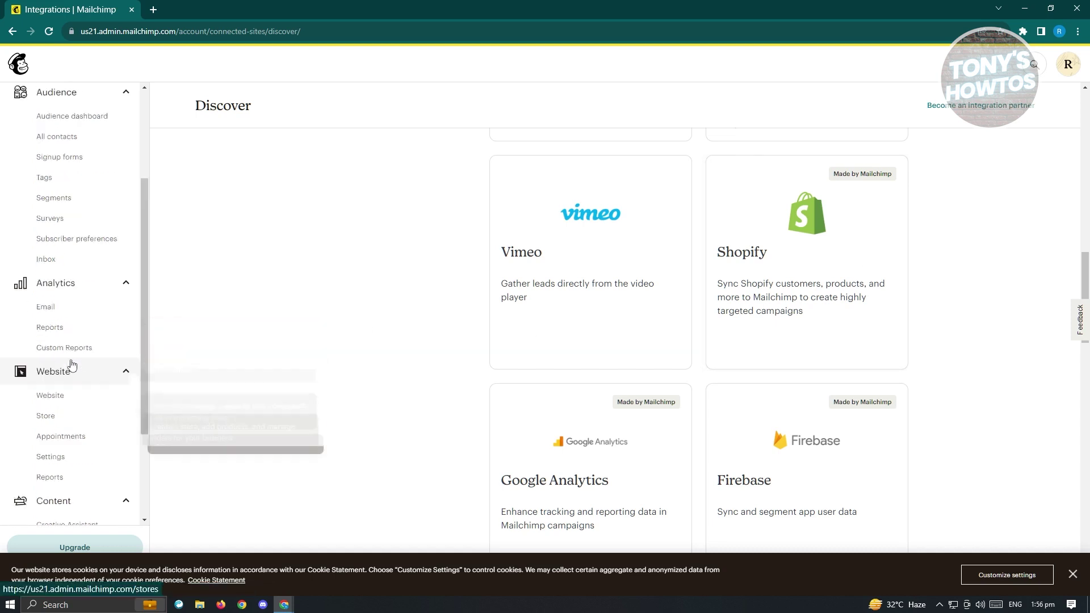
scroll(72, 360, "up", 1)
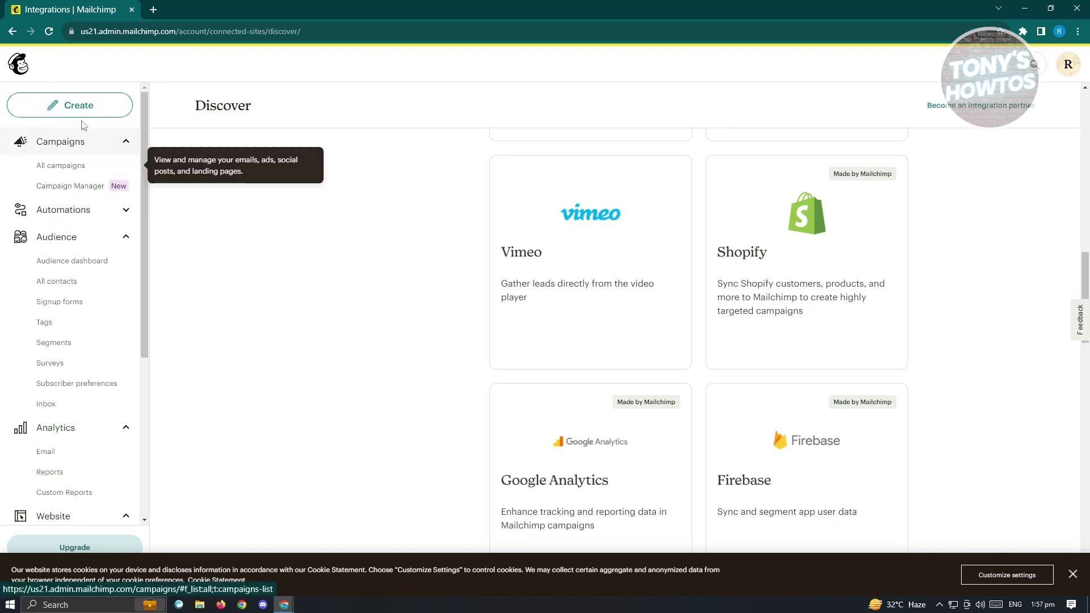
Create a new campaign by choosing Design Email under Regular email.
left_click(80, 104)
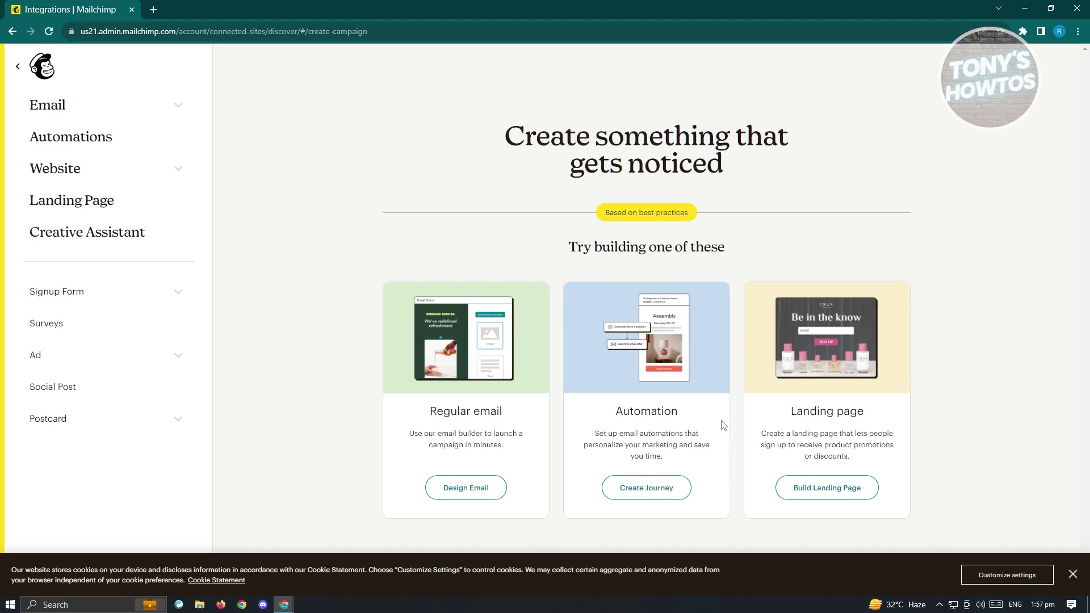
left_click(462, 495)
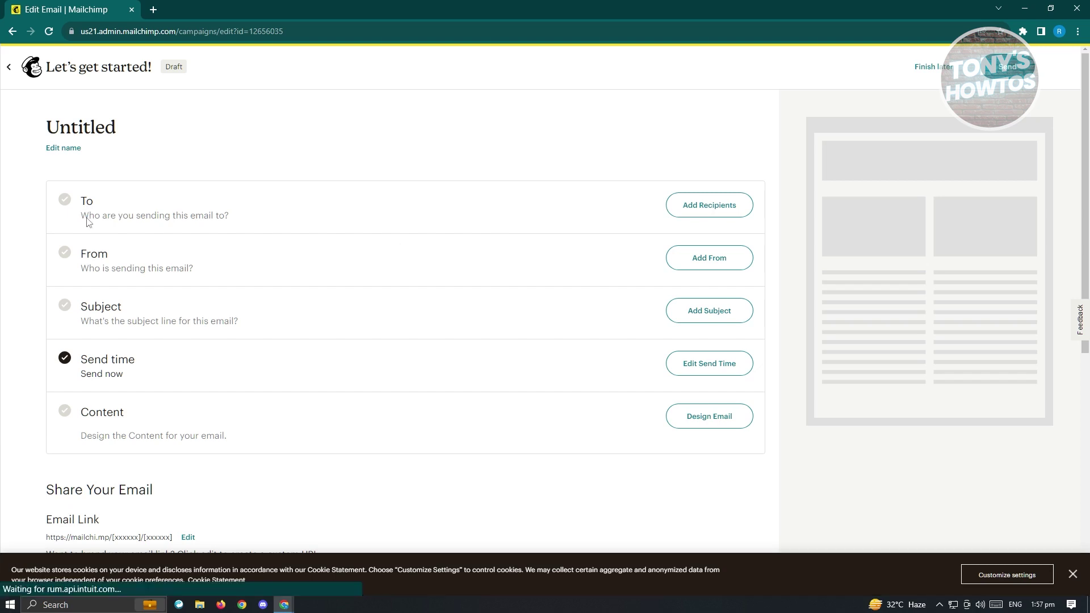
left_click_drag(80, 219, 270, 221)
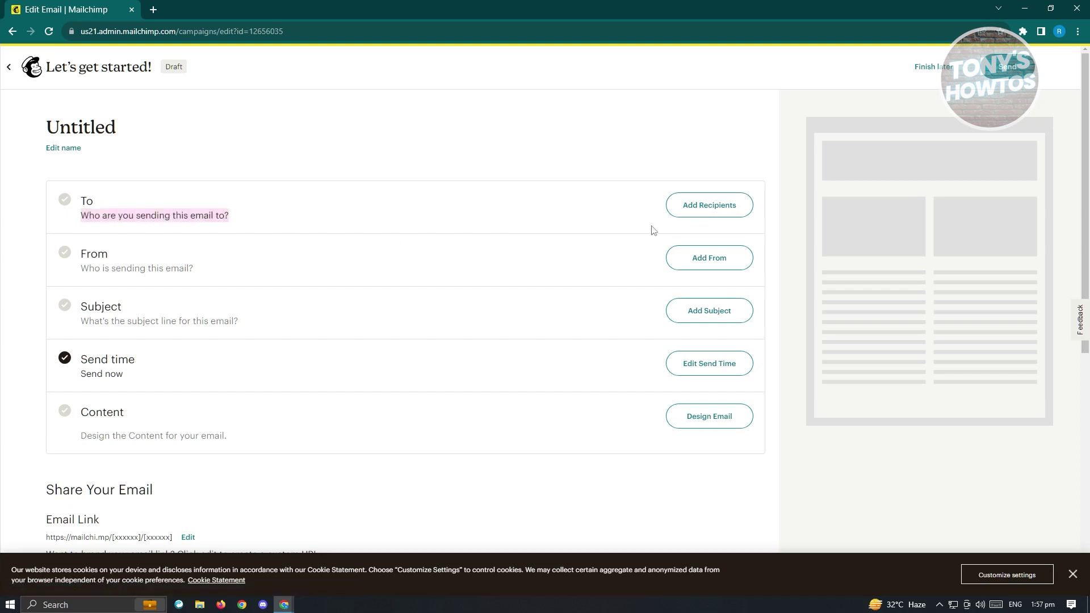
left_click(691, 210)
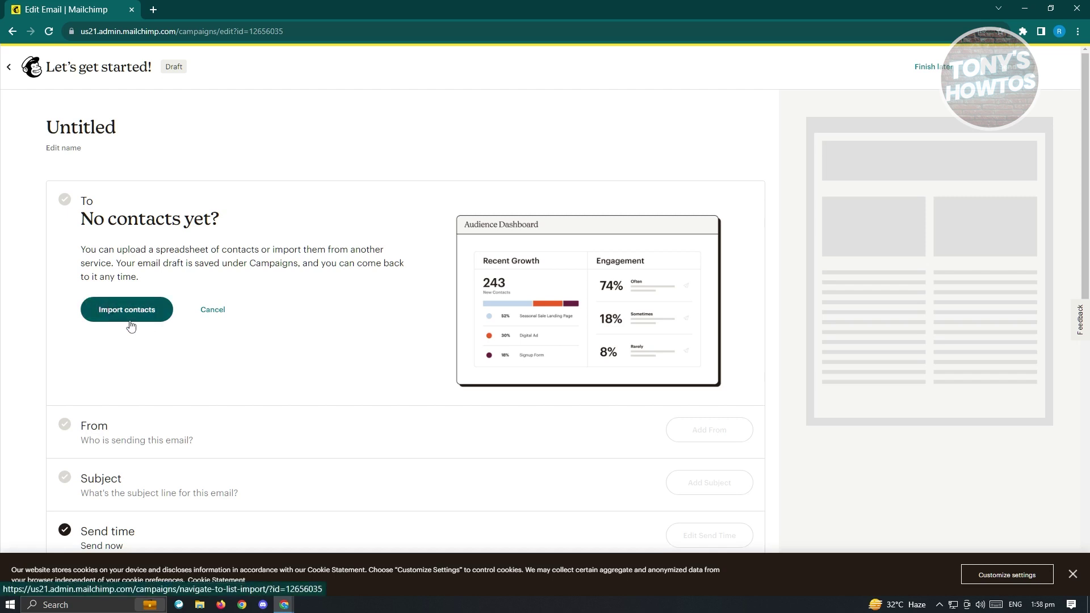
left_click(149, 310)
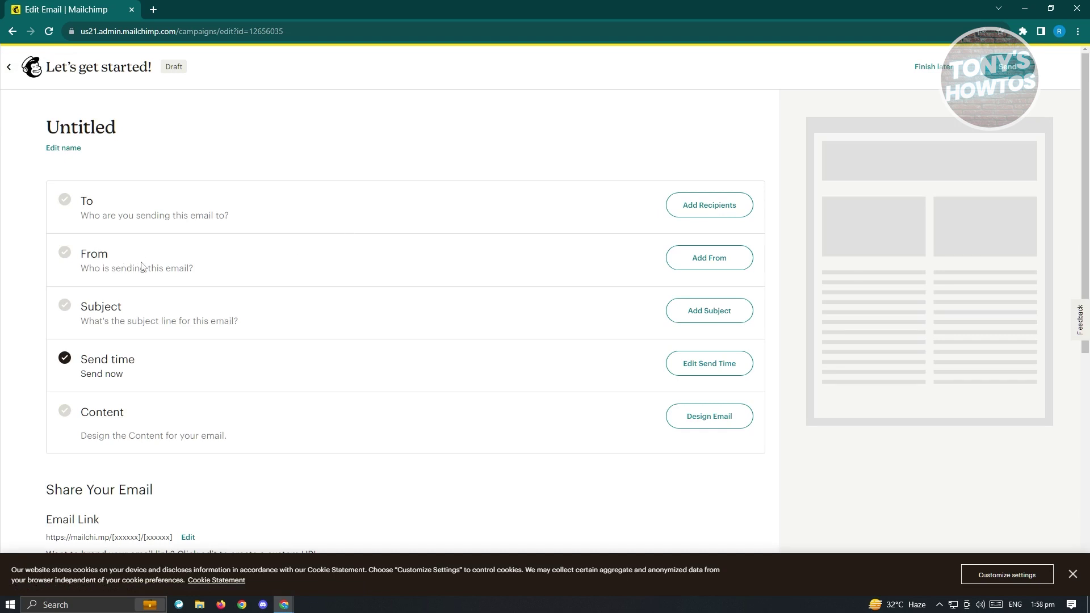
Save the From line with a suggested sender name and the sender's e-mail address.
left_click(693, 258)
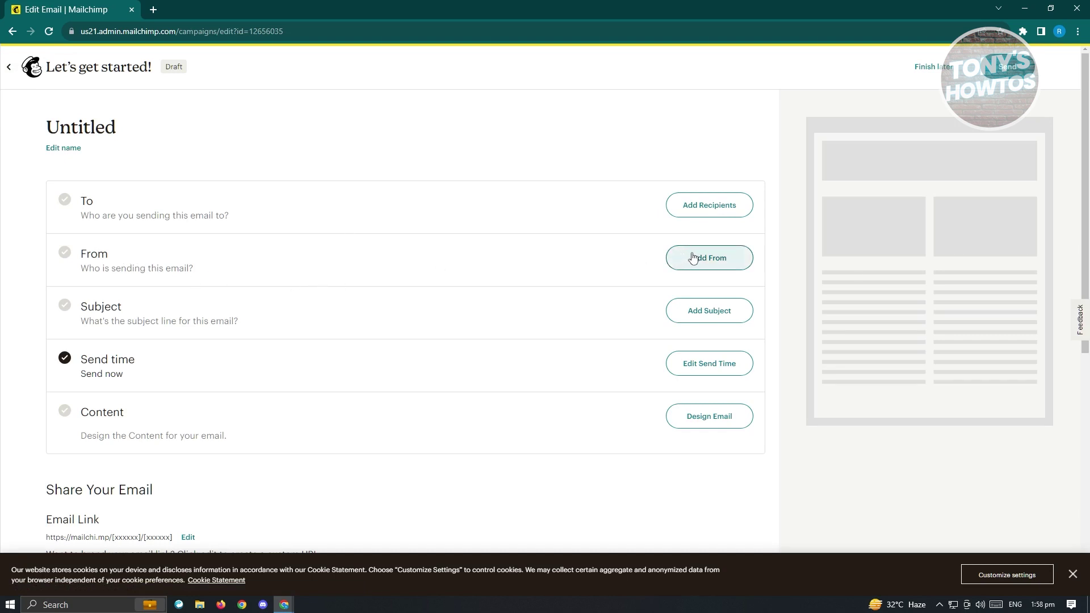
left_click(709, 262)
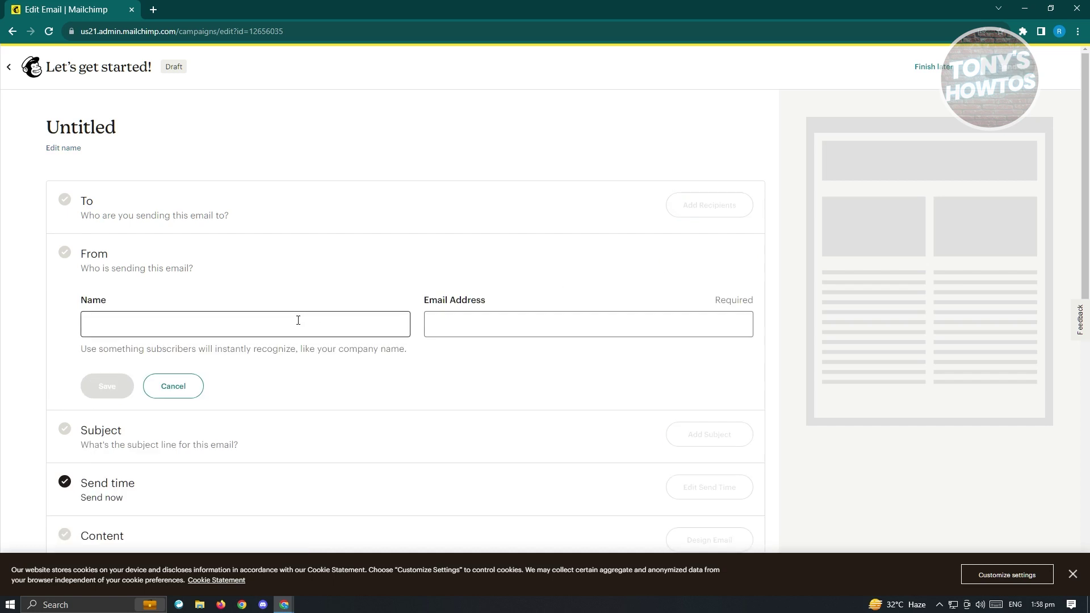
left_click(281, 320)
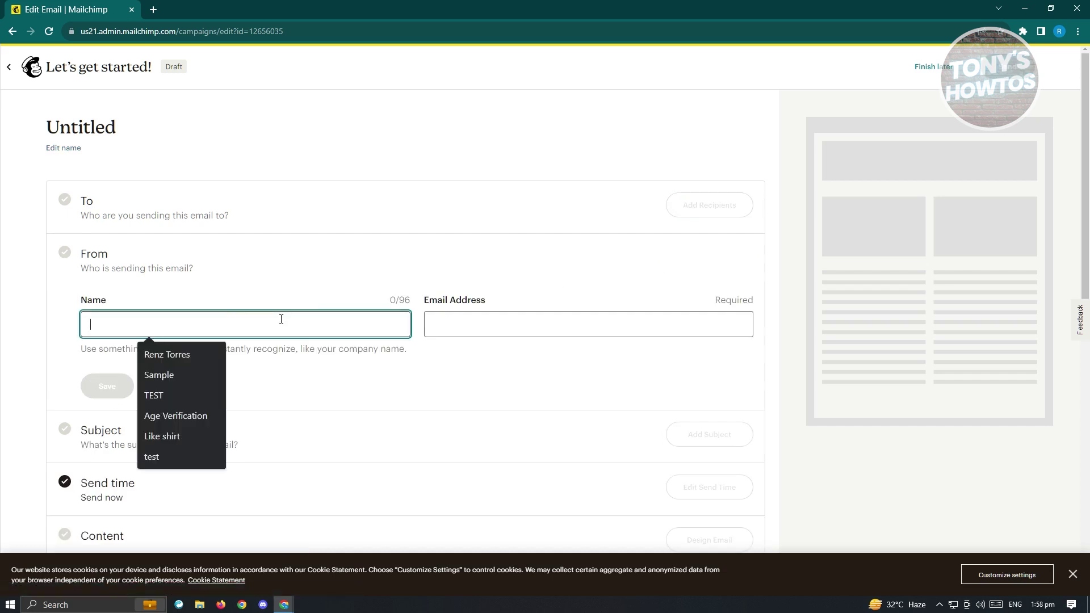
left_click(192, 352)
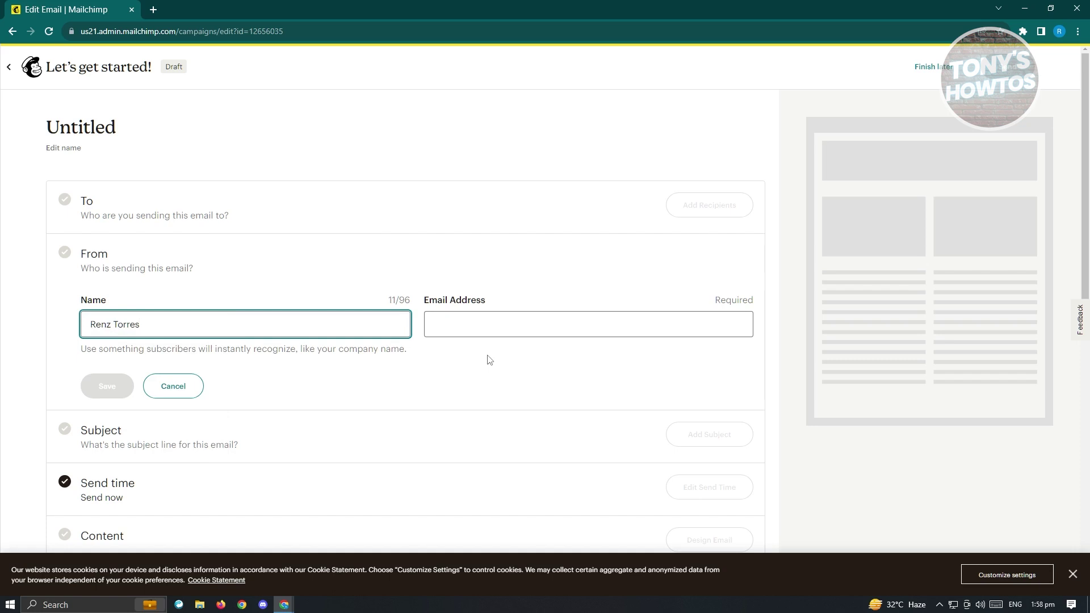
left_click(554, 331)
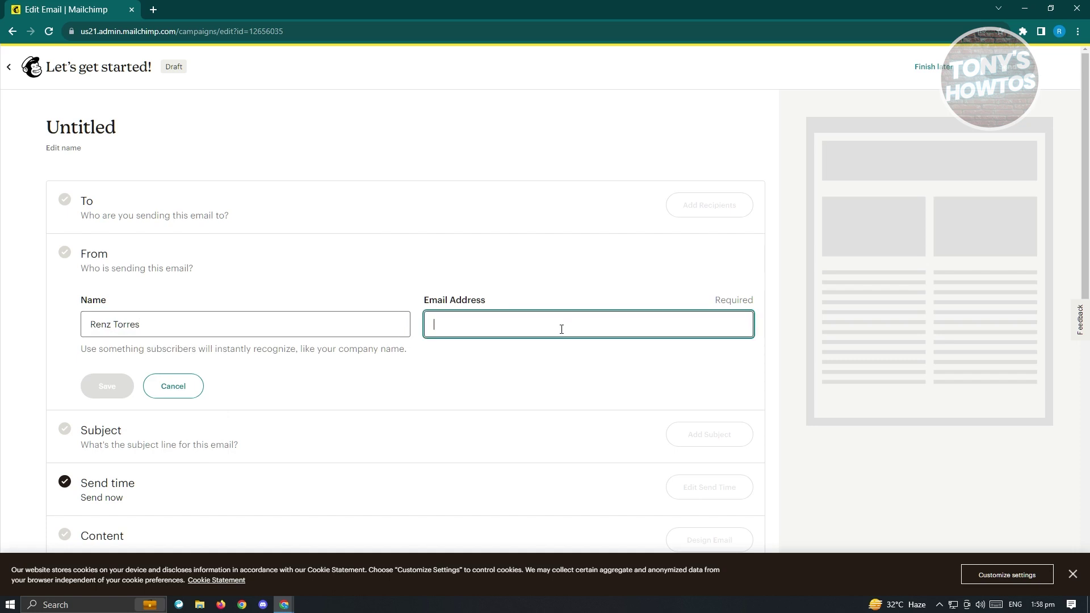
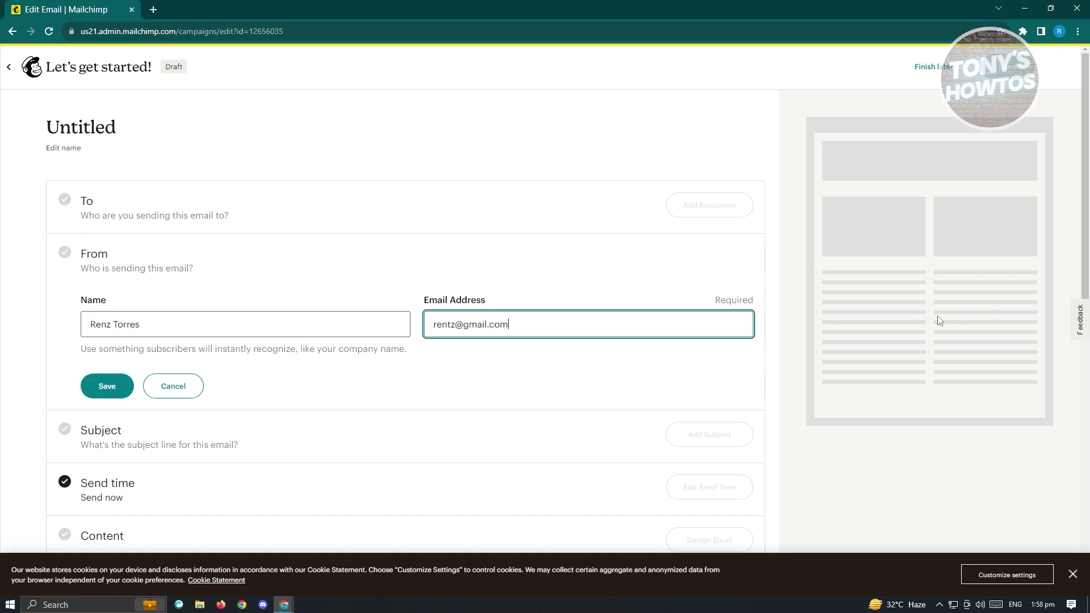
left_click(107, 387)
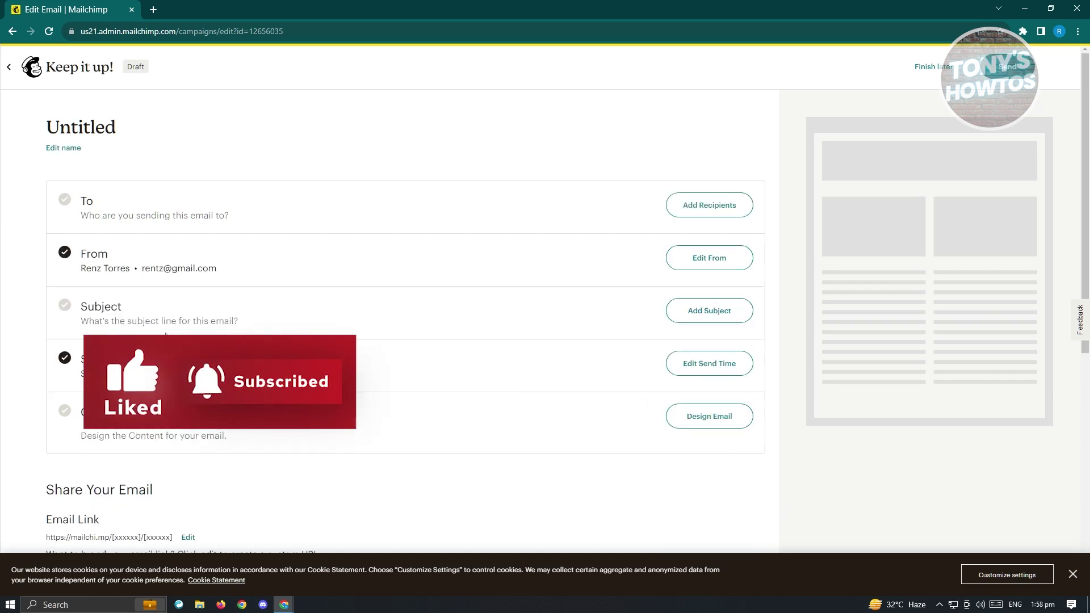
Set the subject line to three Money-Mouth Face emojis from the emoji picker and save it.
left_click(736, 318)
scroll(187, 352, "down", 1)
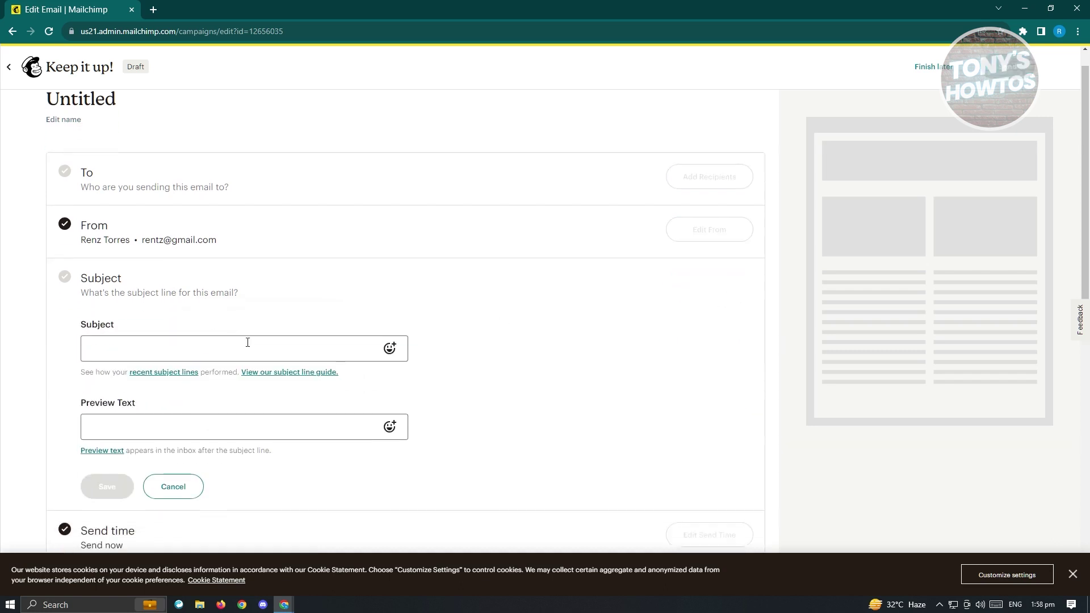
scroll(247, 342, "down", 1)
left_click(241, 318)
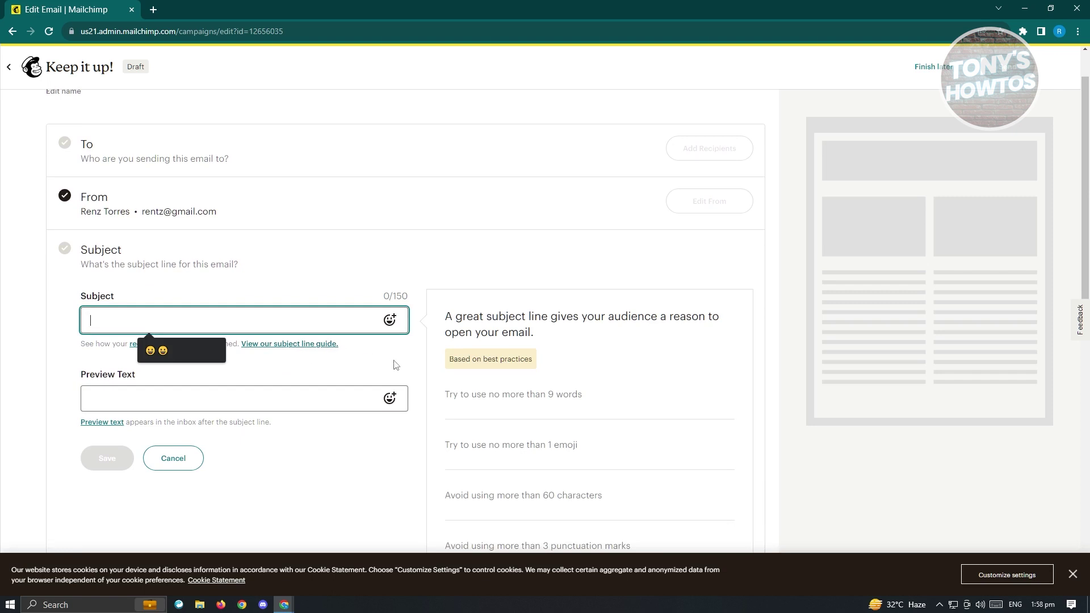
left_click(390, 320)
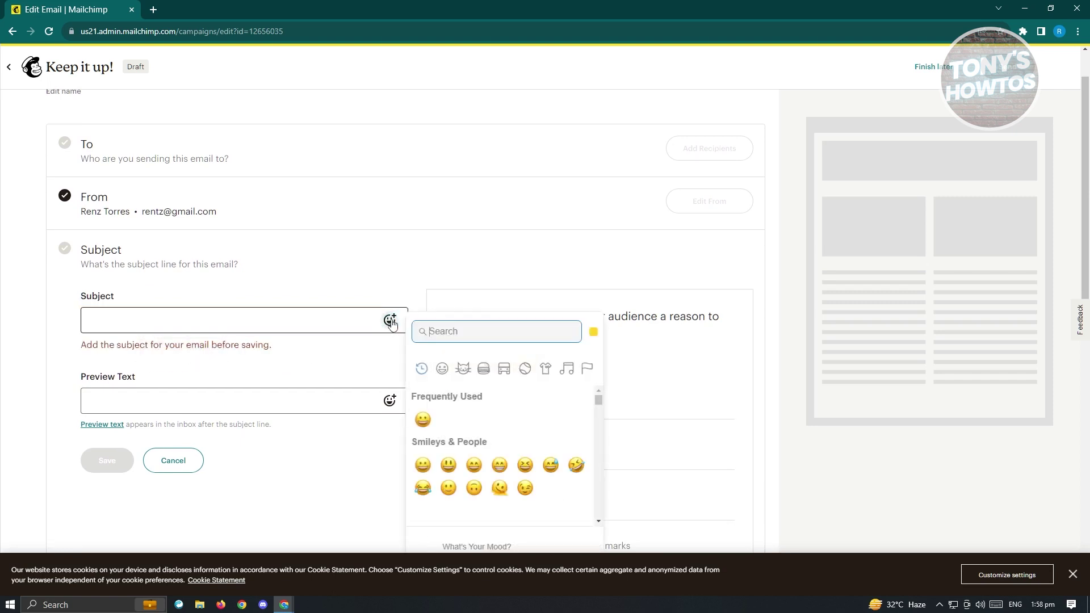
scroll(549, 419, "down", 3)
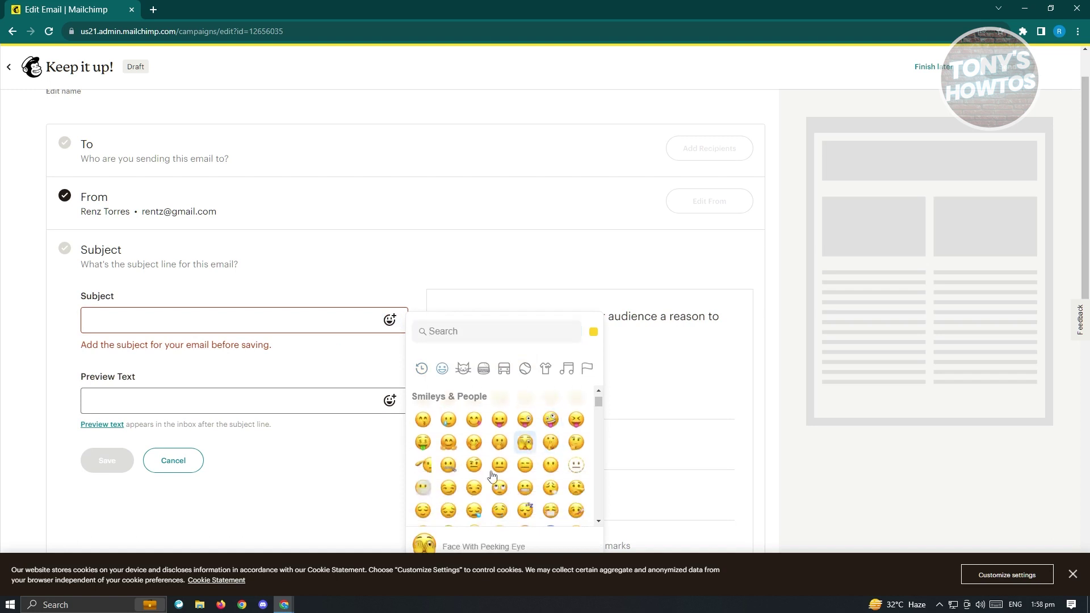
left_click(424, 444)
double_click(430, 449)
left_click(232, 365)
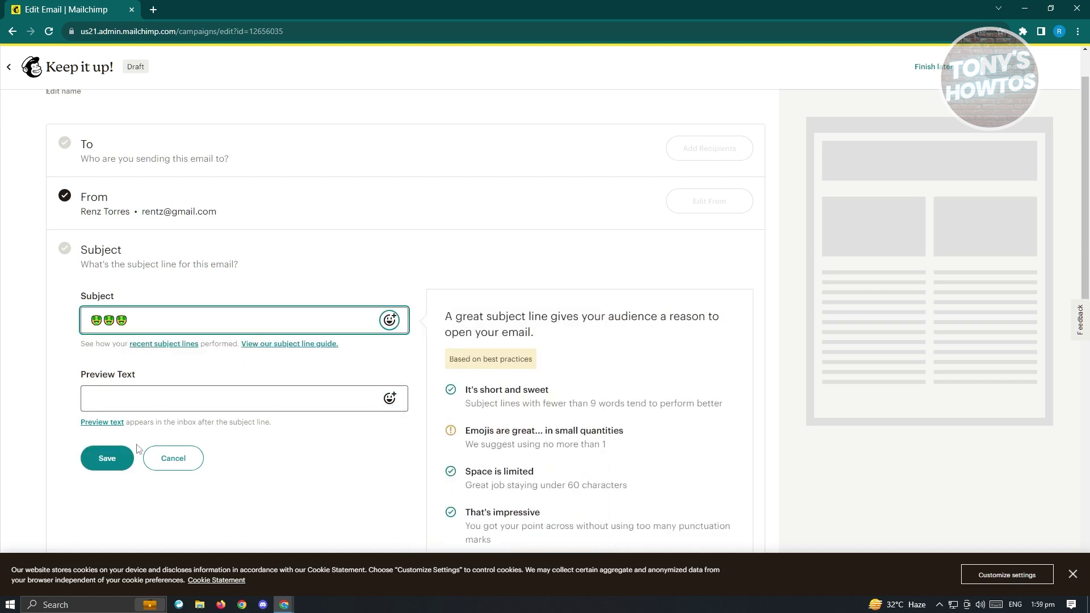
left_click(104, 458)
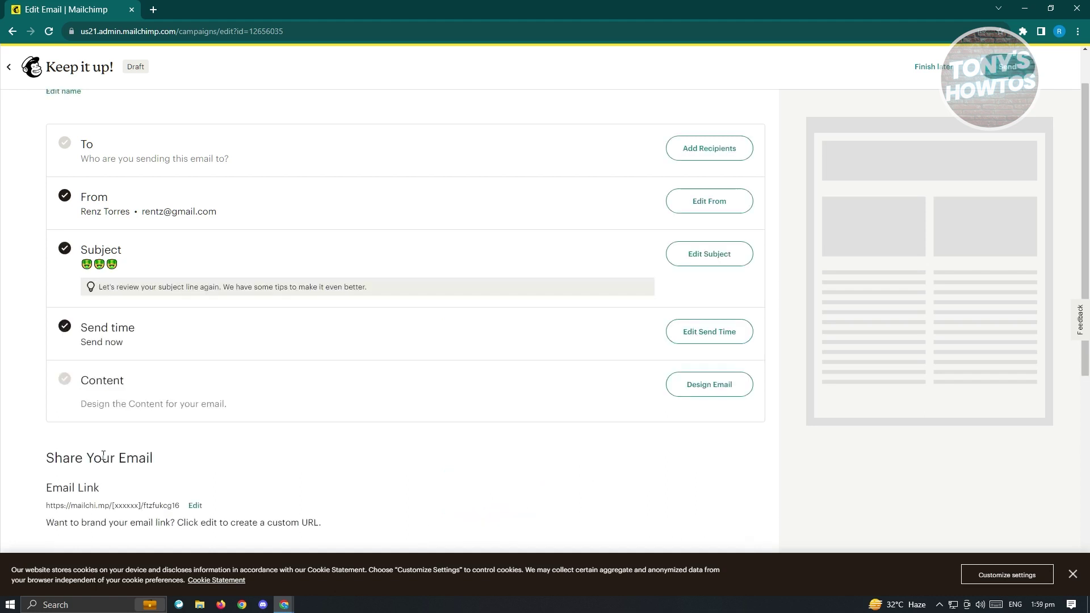
Set the send time to Send now after checking the schedule option, and save.
scroll(237, 333, "down", 3)
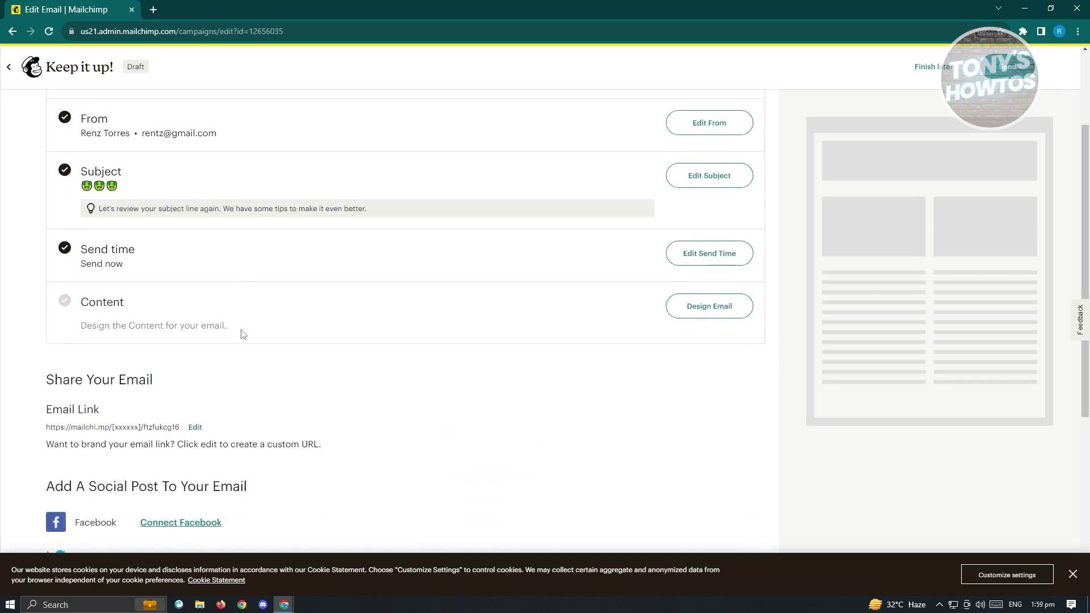
scroll(556, 335, "up", 3)
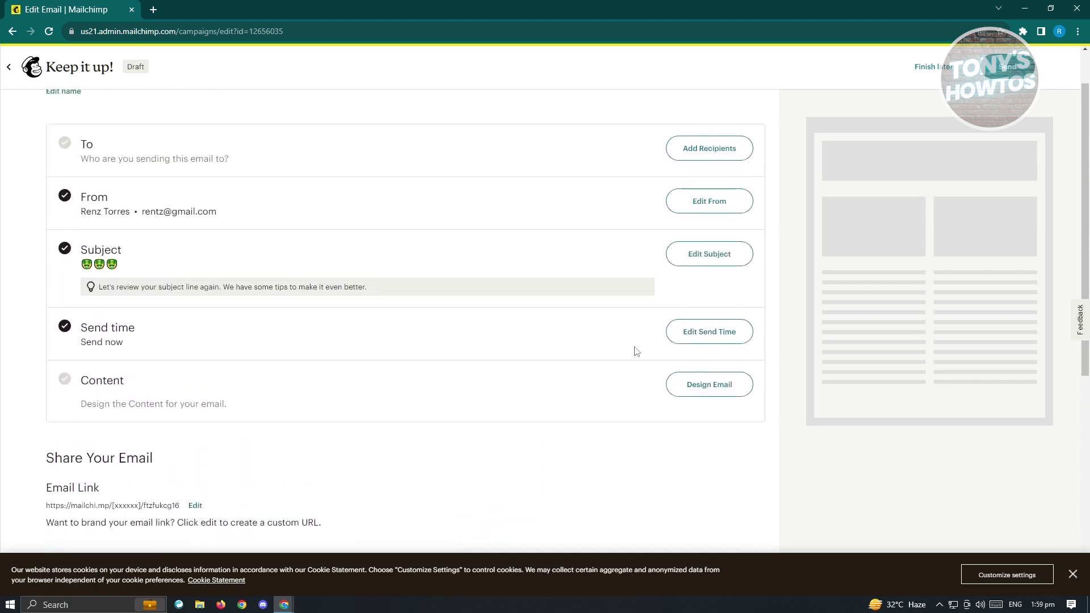
left_click(711, 336)
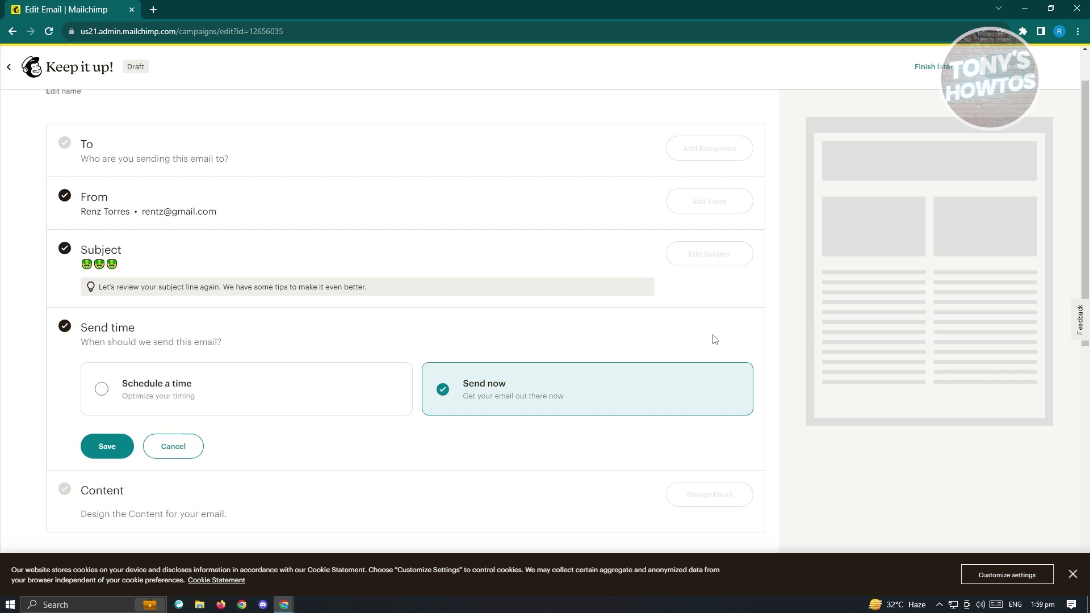
left_click_drag(304, 392, 278, 403)
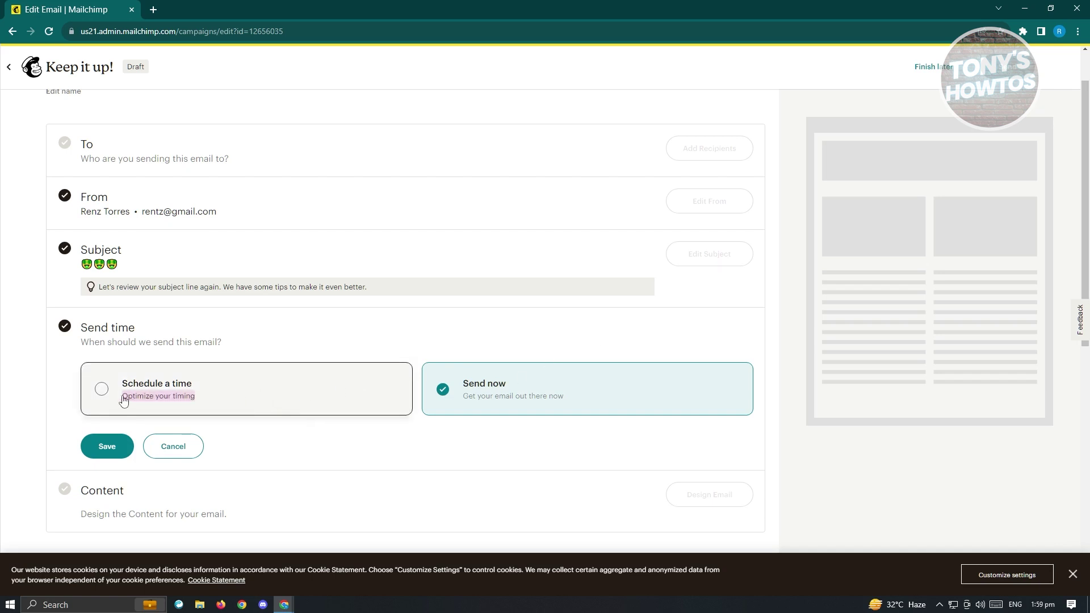
left_click(103, 394)
scroll(397, 391, "down", 3)
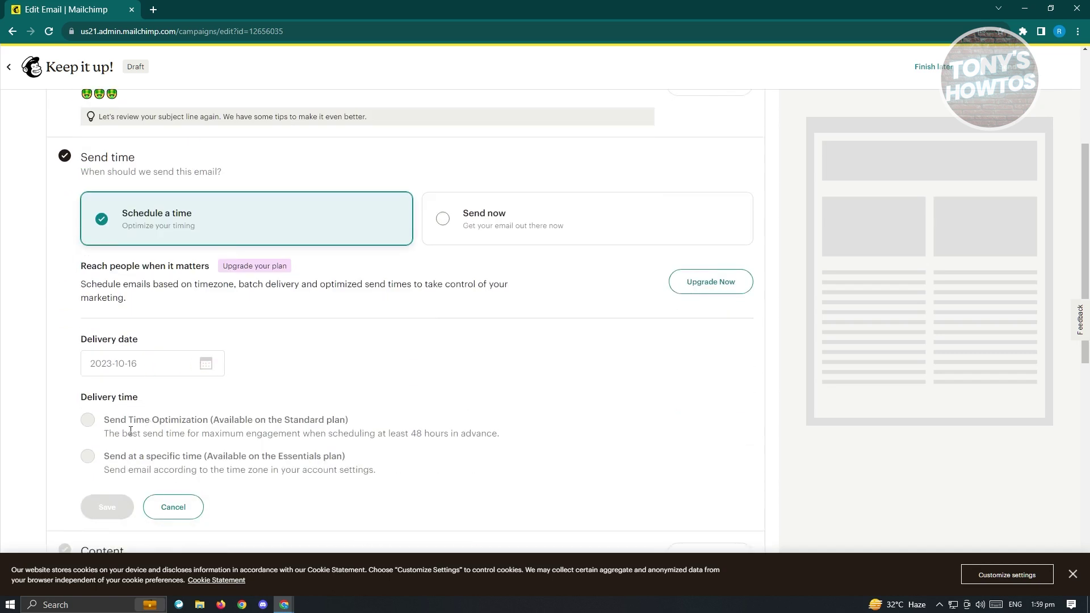
left_click(442, 221)
left_click(101, 284)
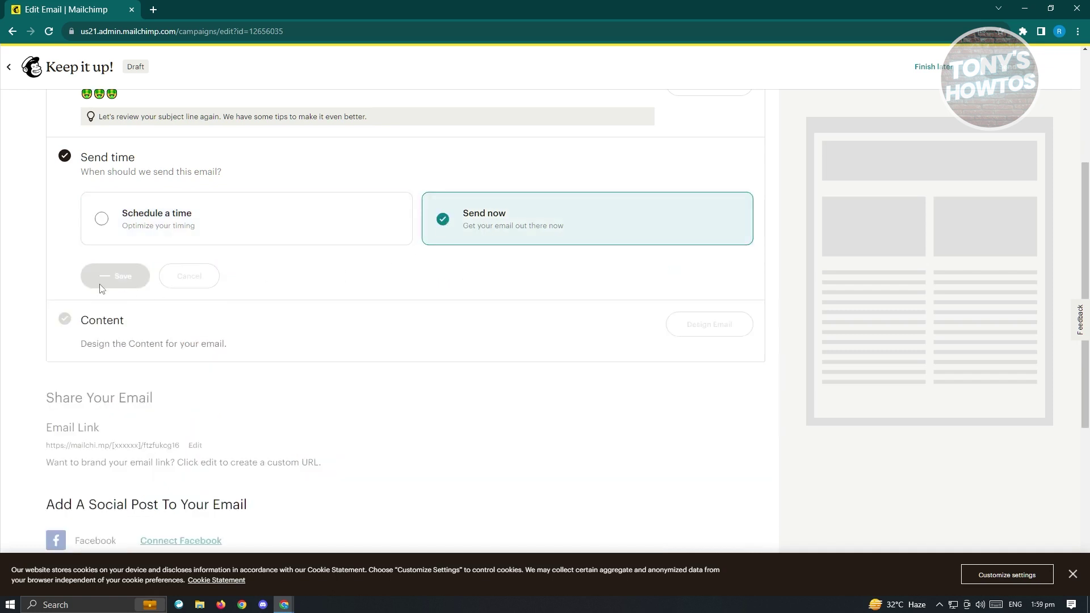
Browse the gallery of 122 Mailchimp templates for the email design.
scroll(322, 390, "up", 1)
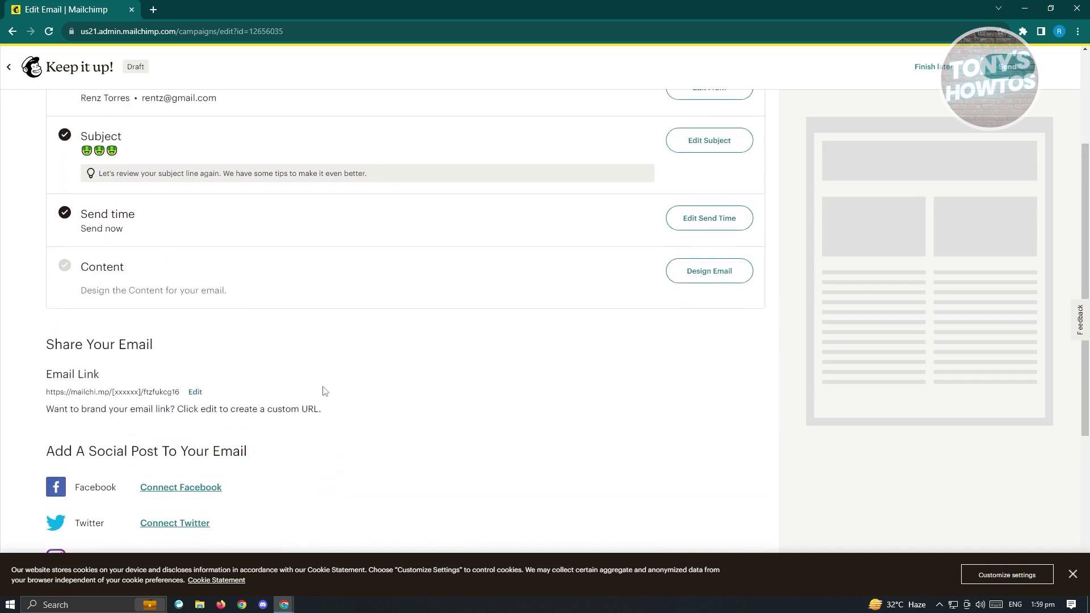
scroll(325, 391, "up", 2)
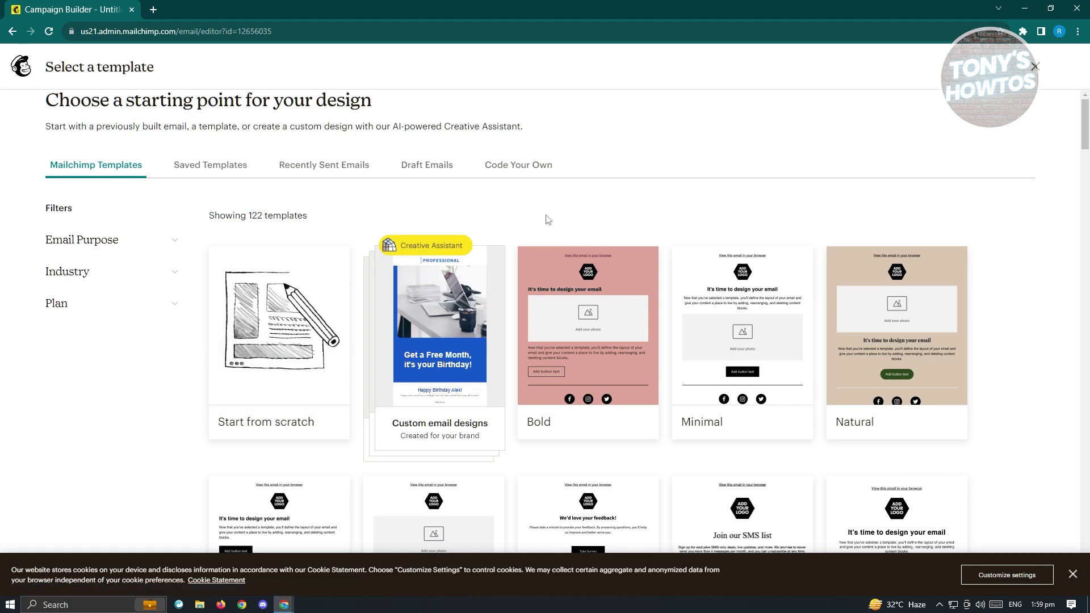
scroll(760, 372, "down", 4)
scroll(759, 371, "down", 2)
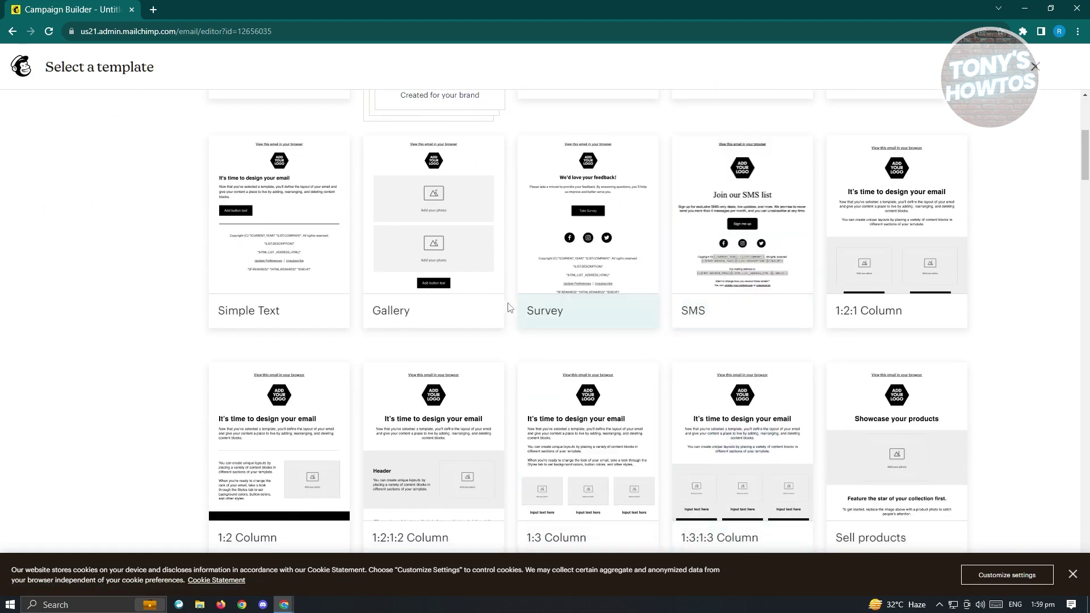
mouse_move(707, 390)
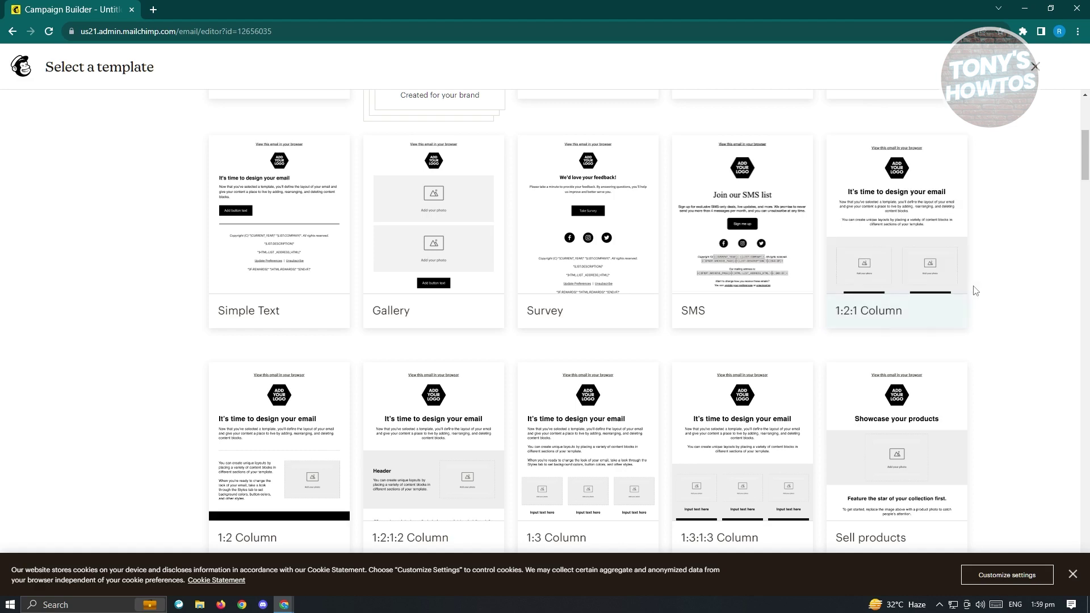
scroll(1051, 383, "up", 6)
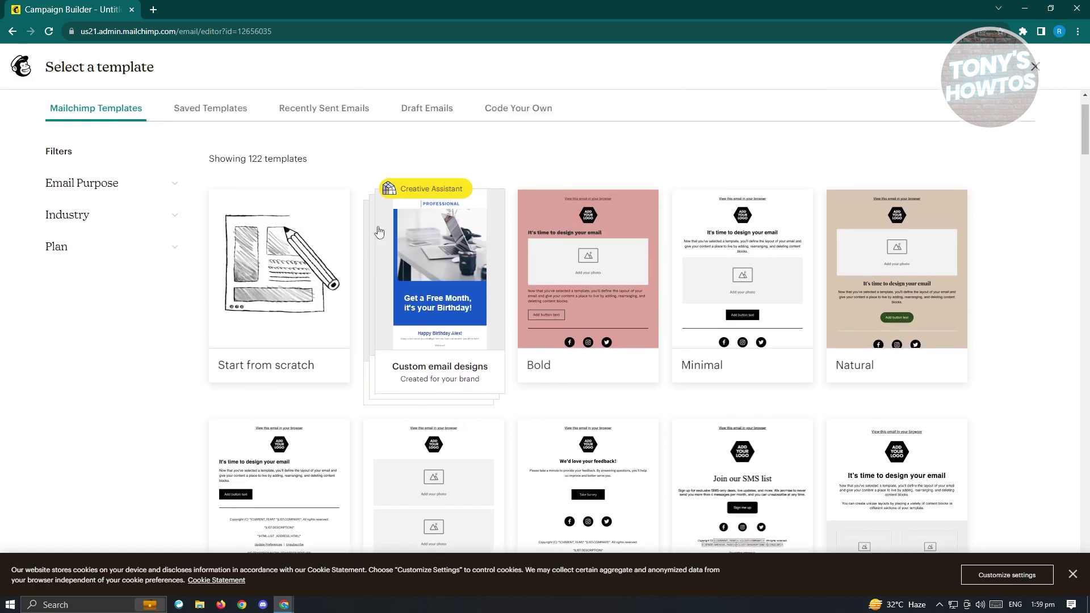
mouse_move(283, 327)
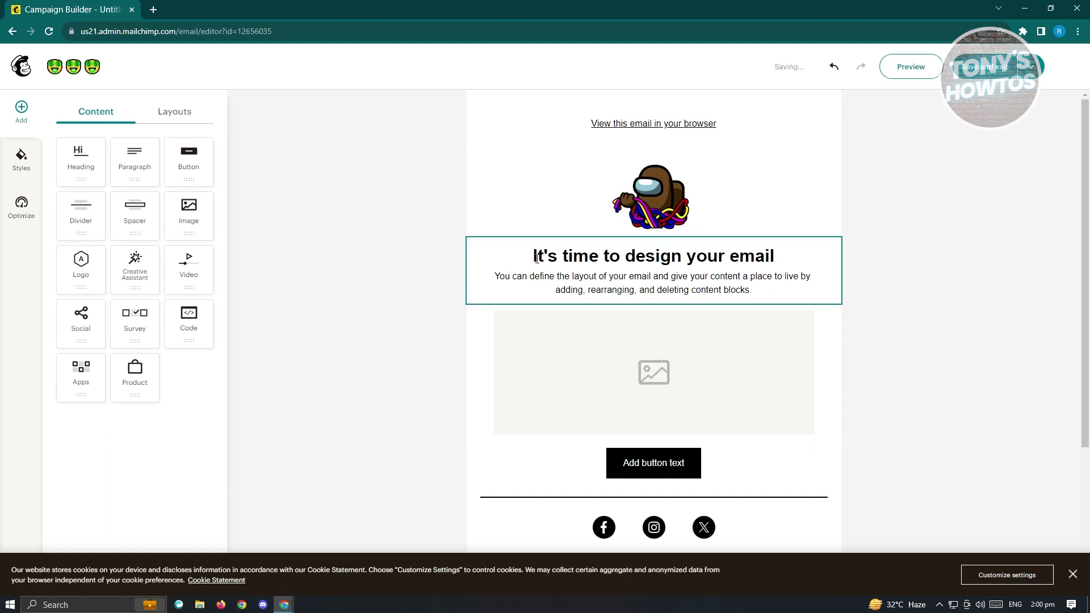
Inspect the Start from scratch layout by selecting the heading text and logo image.
triple_click(676, 259)
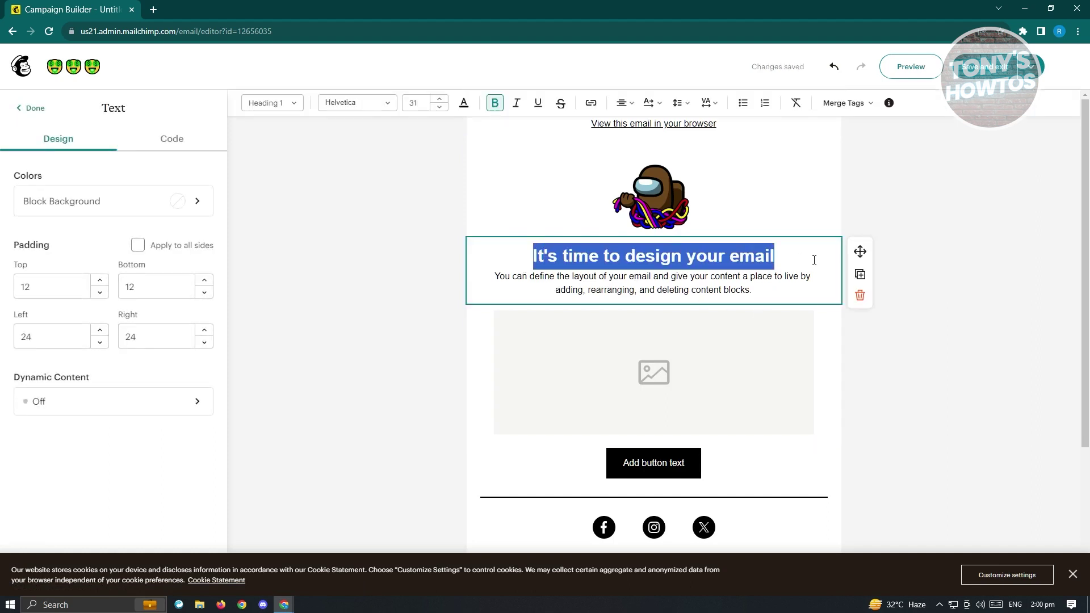
left_click(641, 196)
left_click(423, 202)
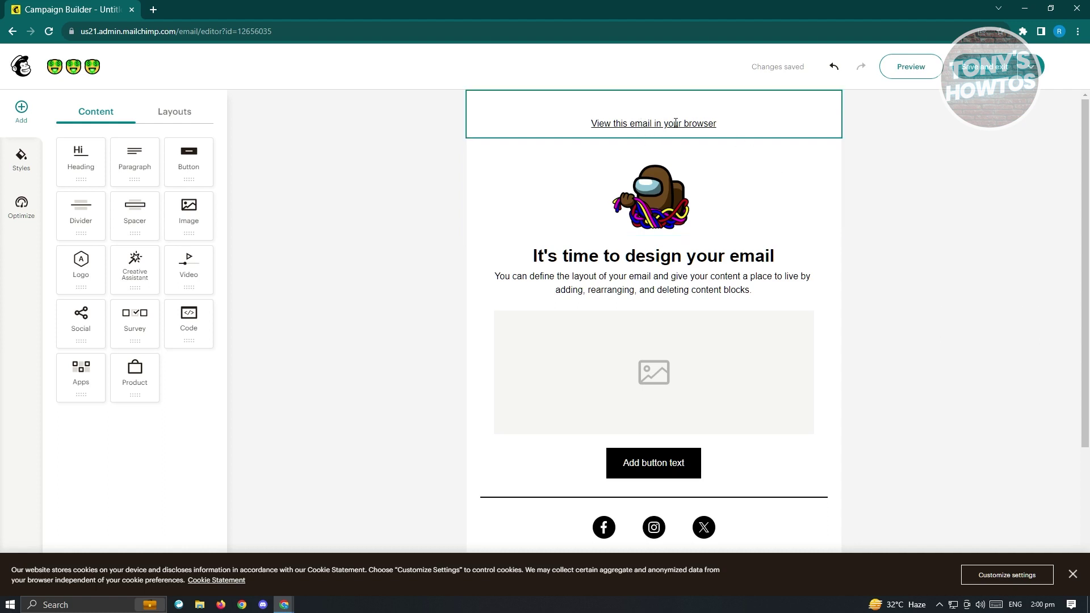
scroll(723, 207, "down", 4)
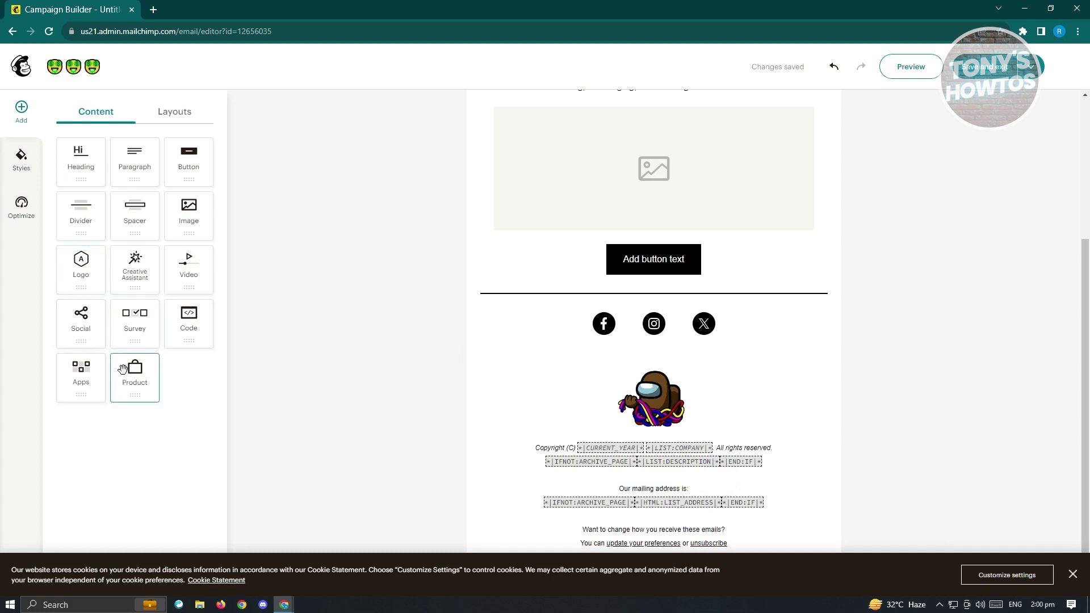
Check the mobile preview under Styles, then run Optimize showing 0 link and merge-tag errors.
left_click(21, 162)
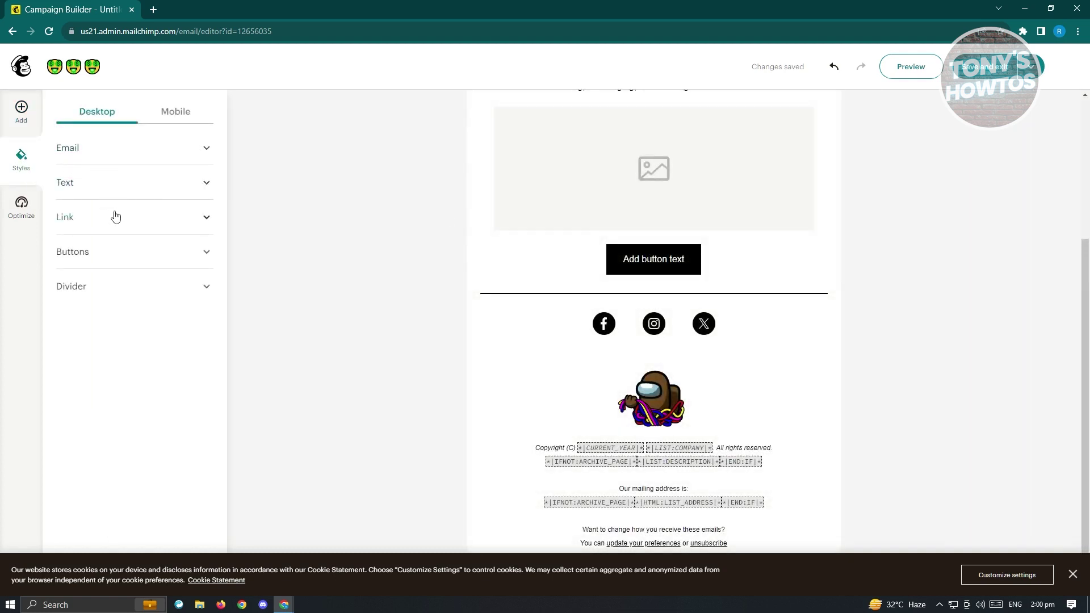
left_click(188, 114)
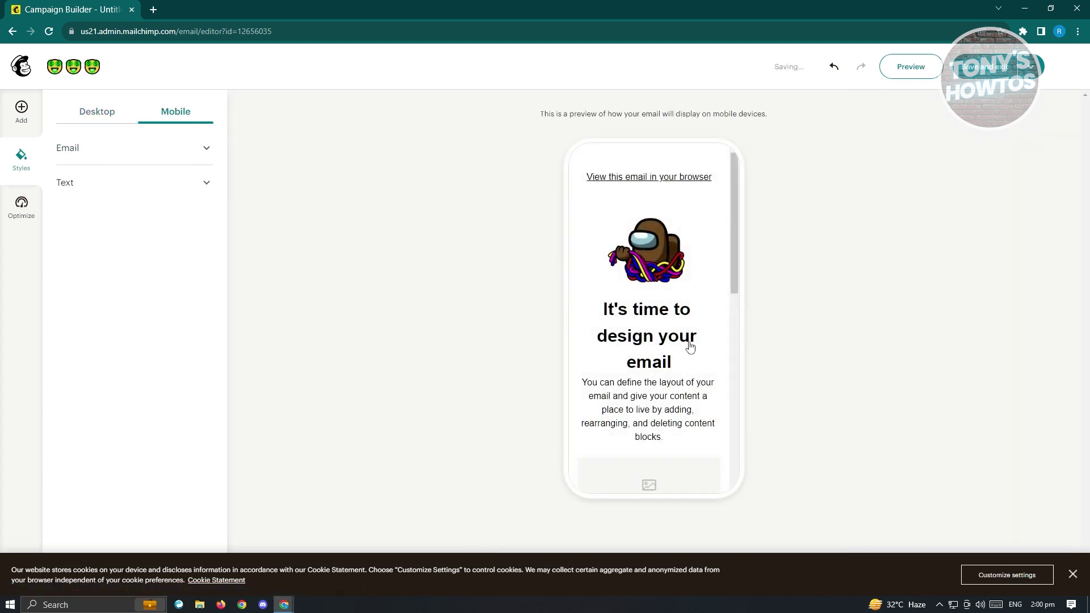
scroll(690, 348, "down", 5)
scroll(690, 347, "down", 3)
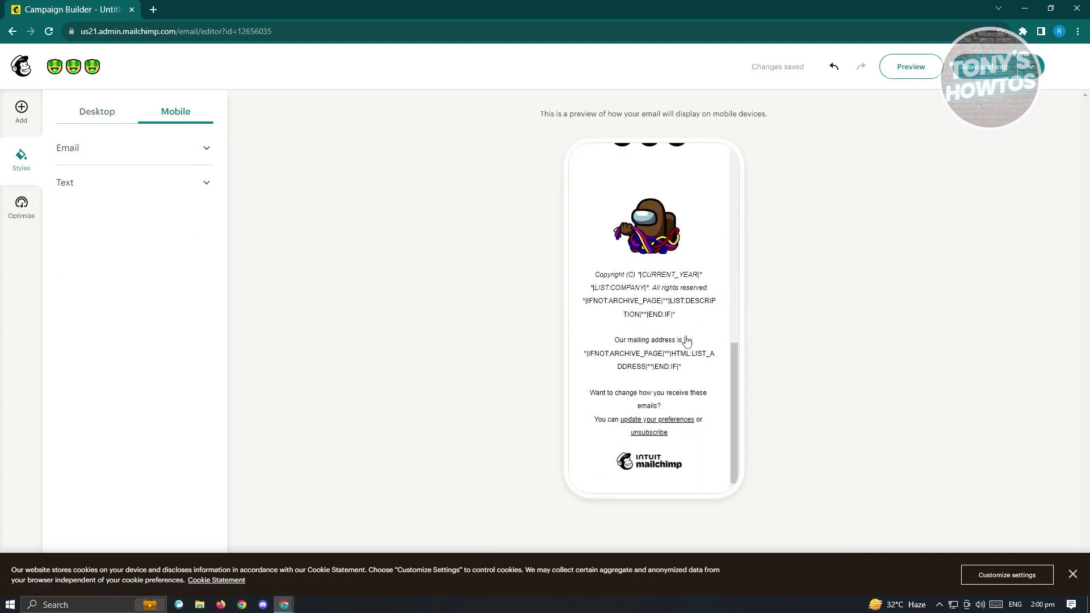
scroll(687, 340, "up", 10)
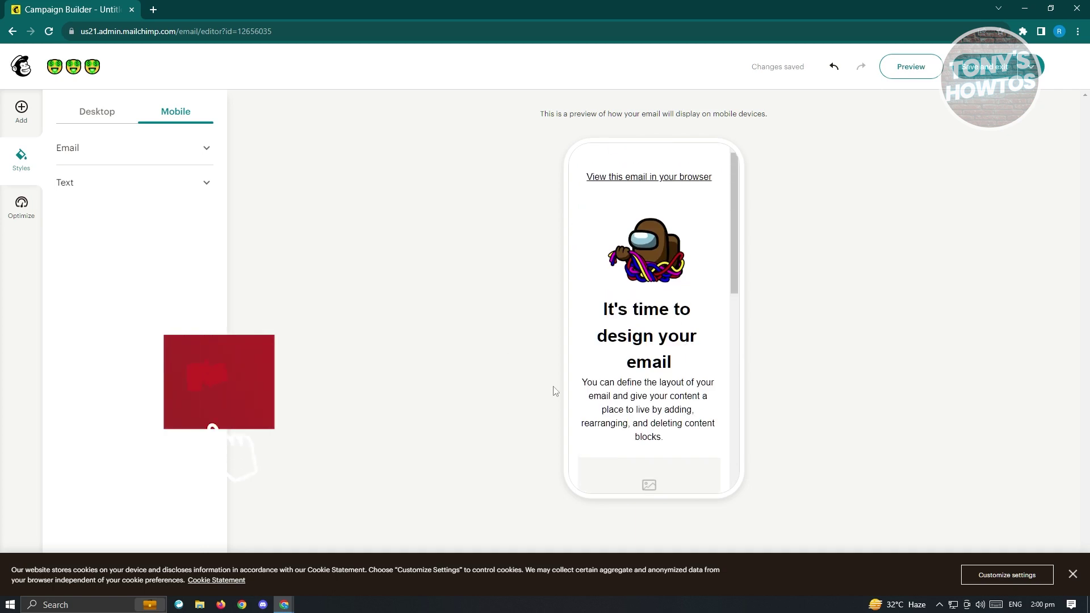
left_click(21, 206)
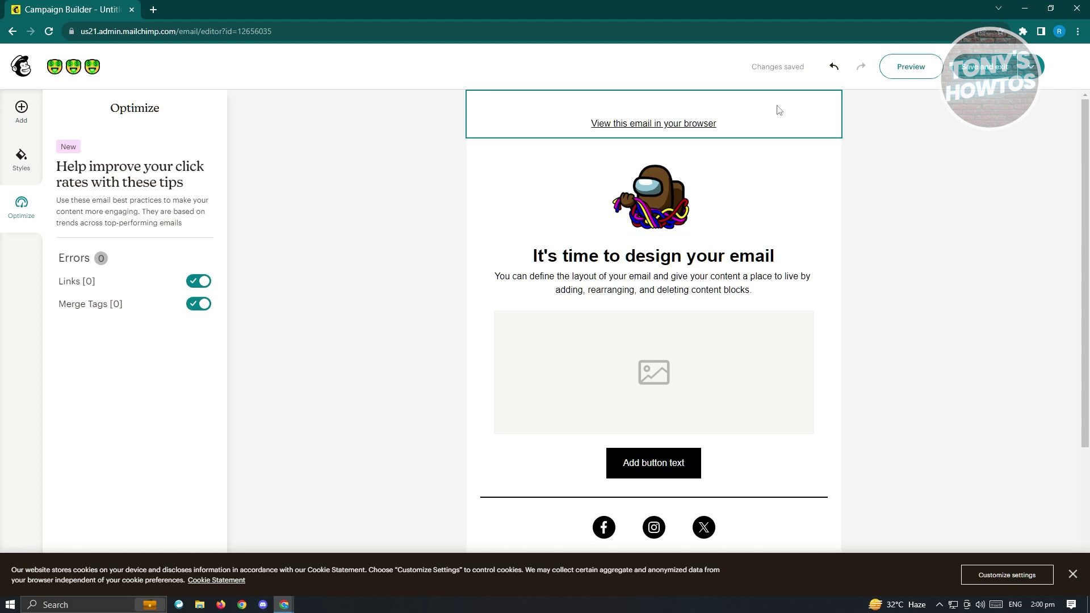
left_click(911, 74)
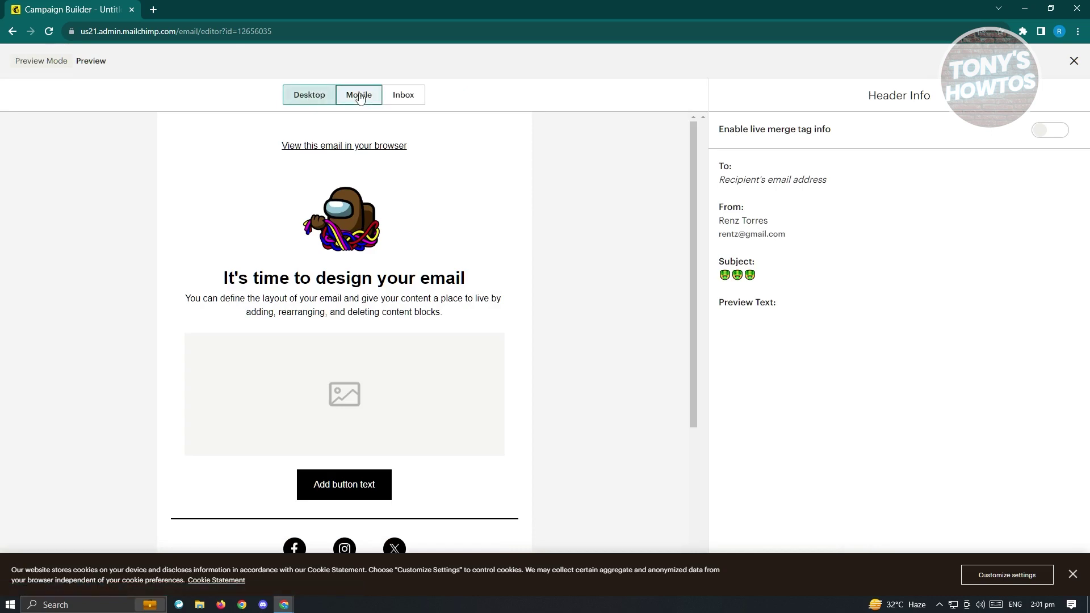
left_click(359, 96)
left_click(402, 95)
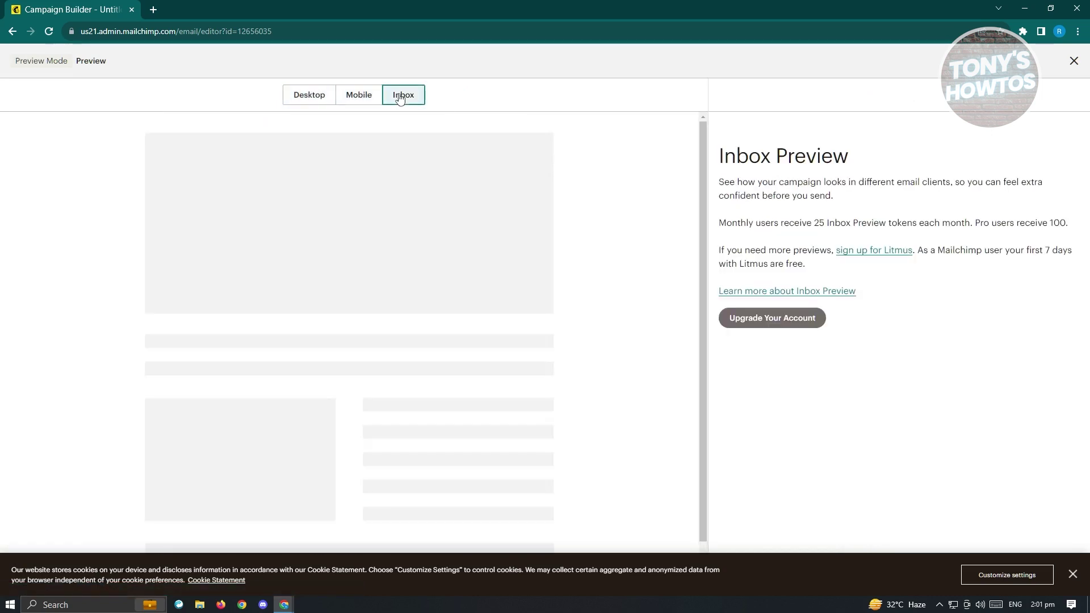
left_click(1073, 61)
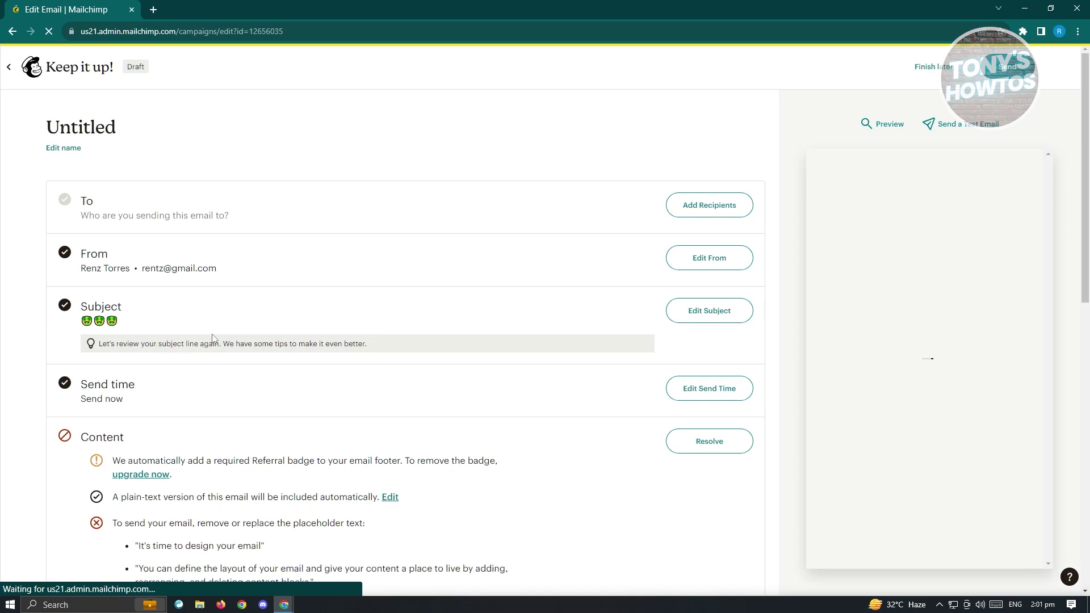
Scroll down and back up the campaign checklist to review the Content placeholder warning.
scroll(210, 340, "down", 2)
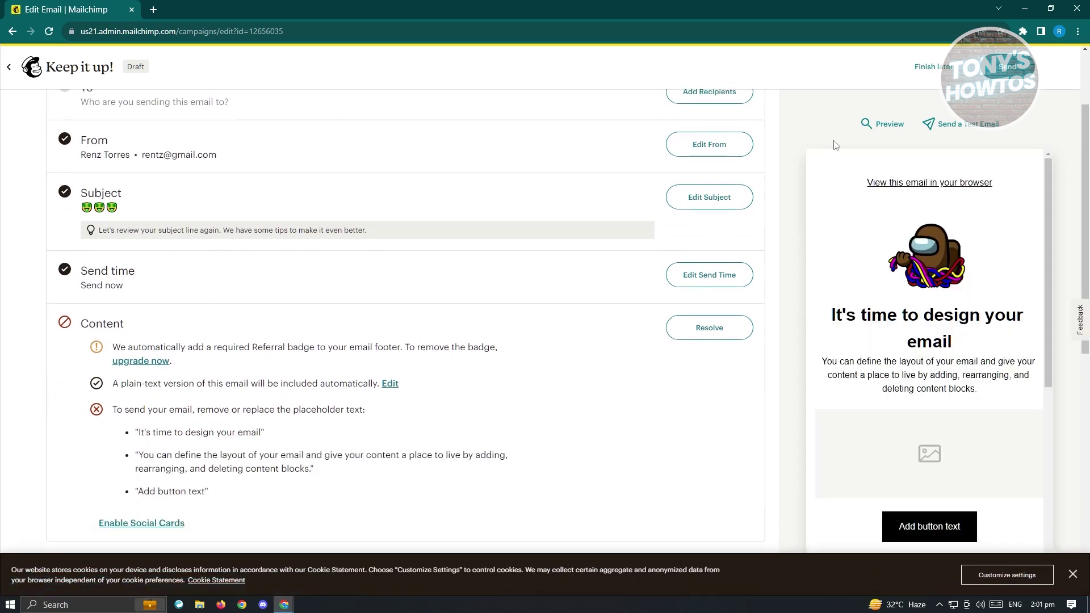
scroll(84, 318, "down", 2)
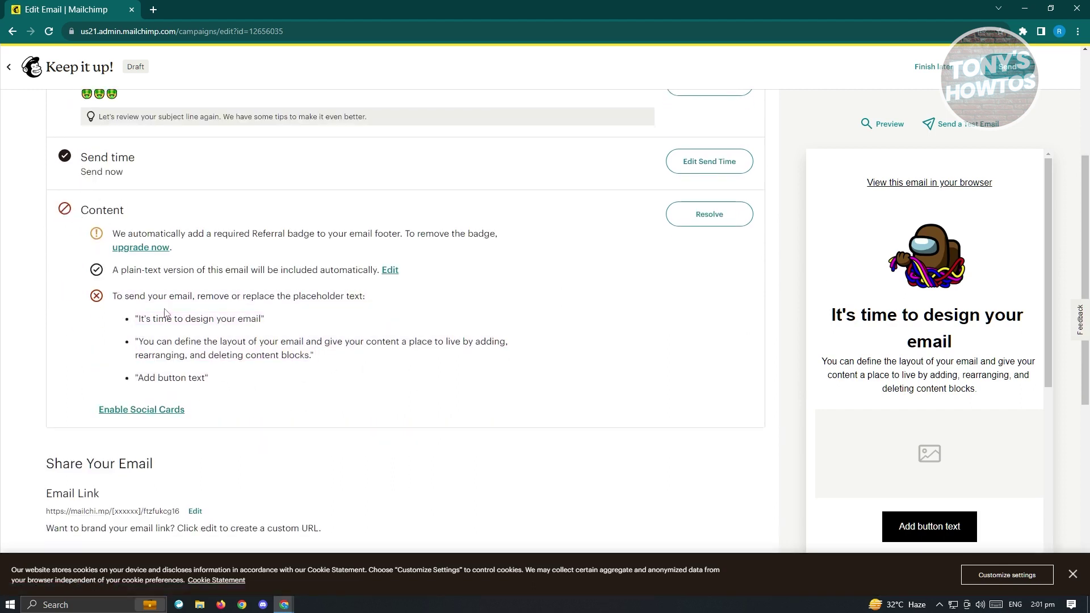
scroll(925, 347, "down", 2)
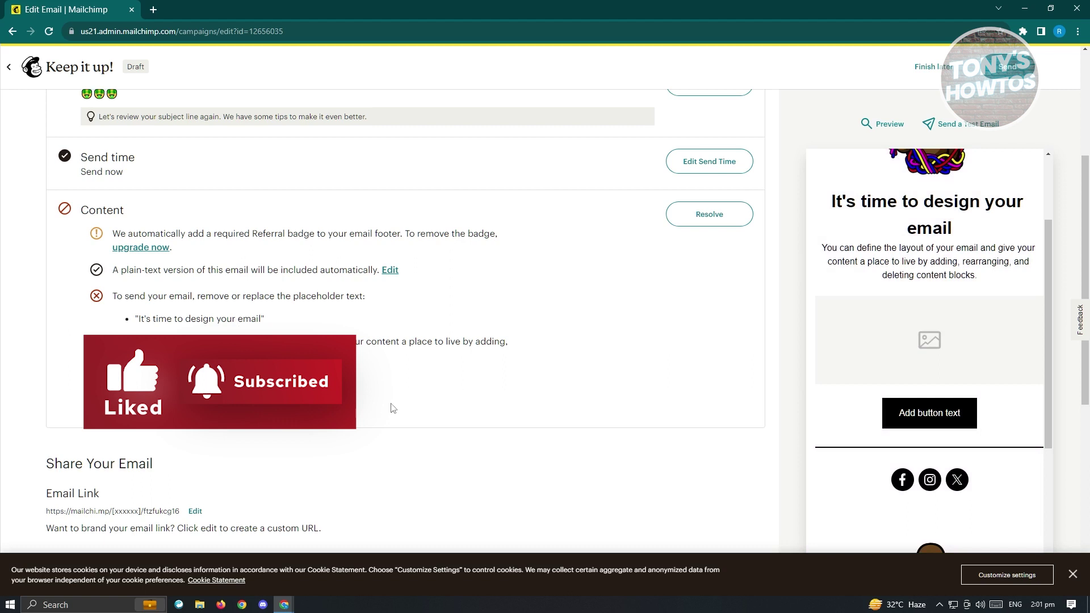
scroll(408, 401, "up", 2)
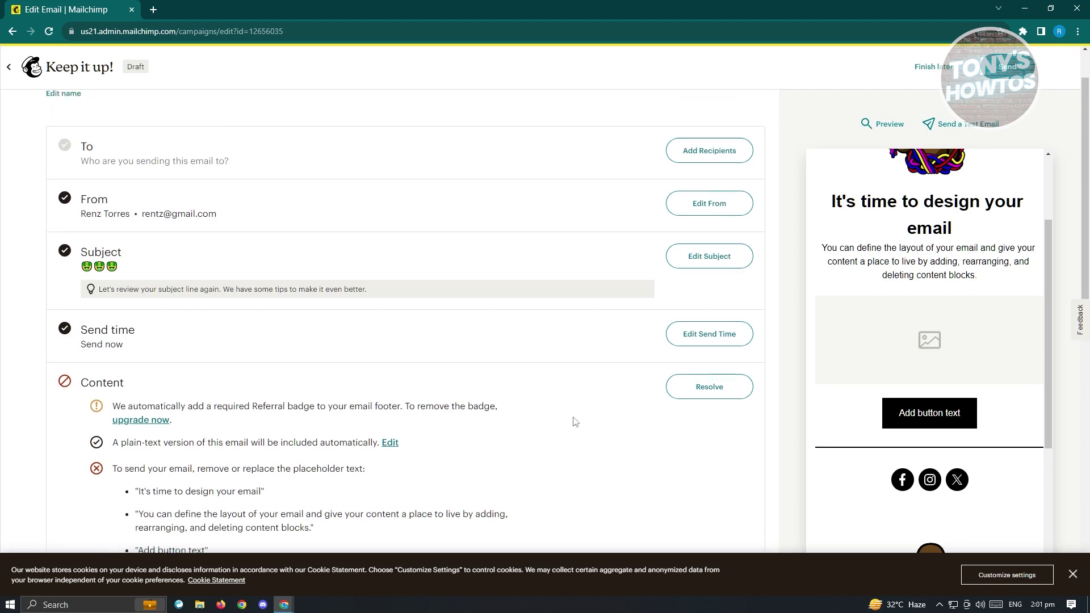
scroll(574, 421, "up", 2)
scroll(800, 227, "up", 2)
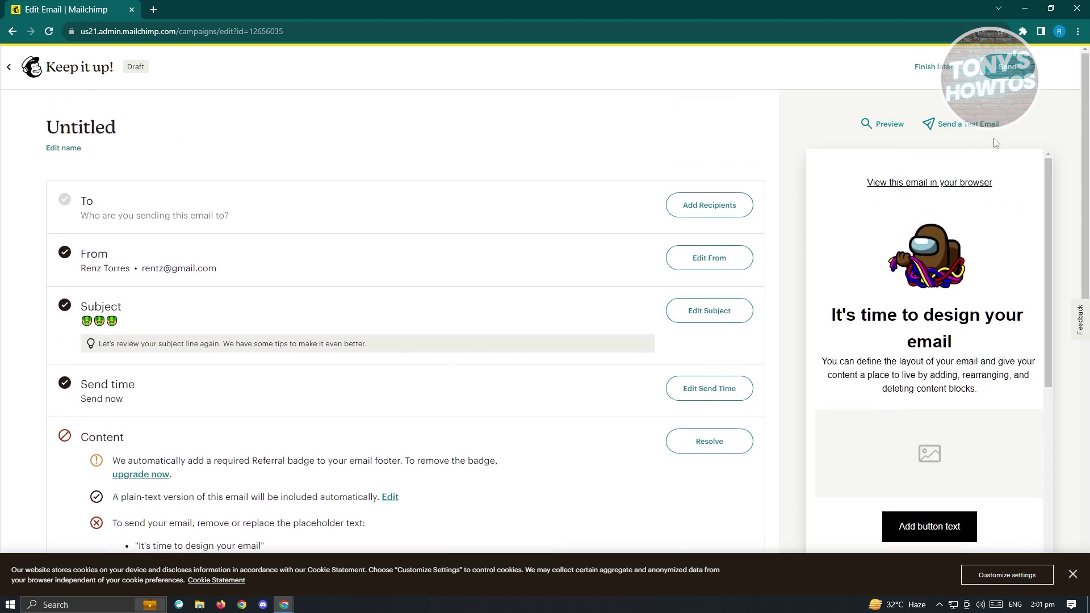
left_click(968, 129)
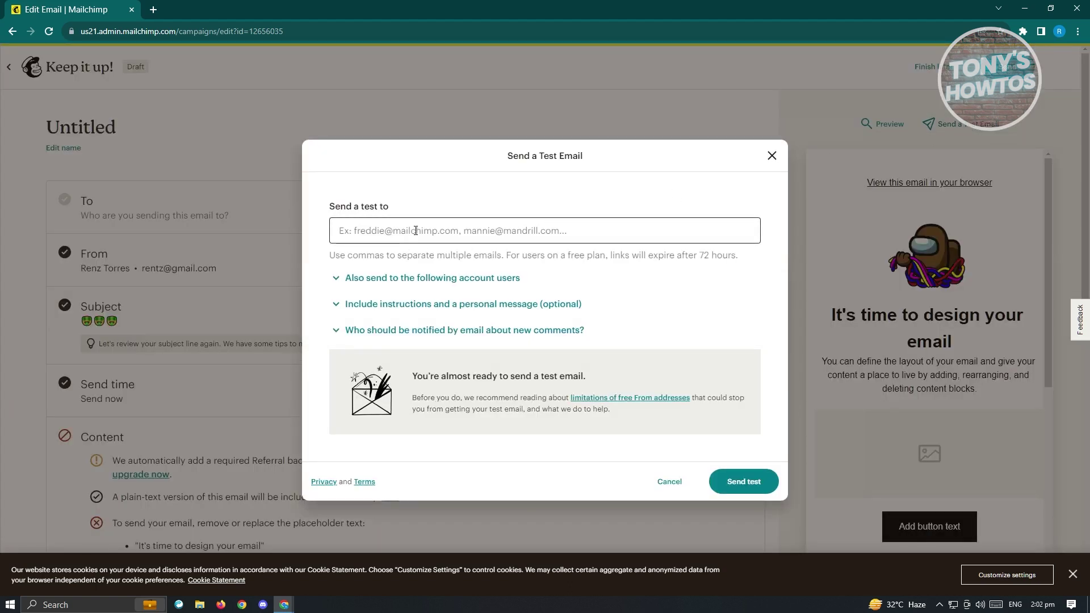
left_click(416, 230)
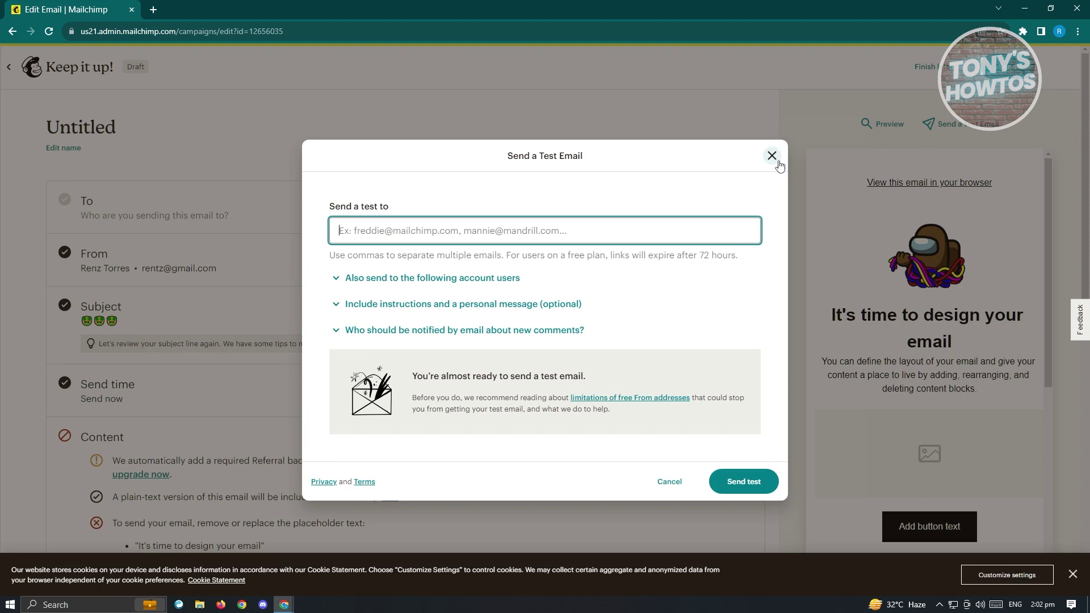
left_click(771, 155)
scroll(160, 267, "down", 3)
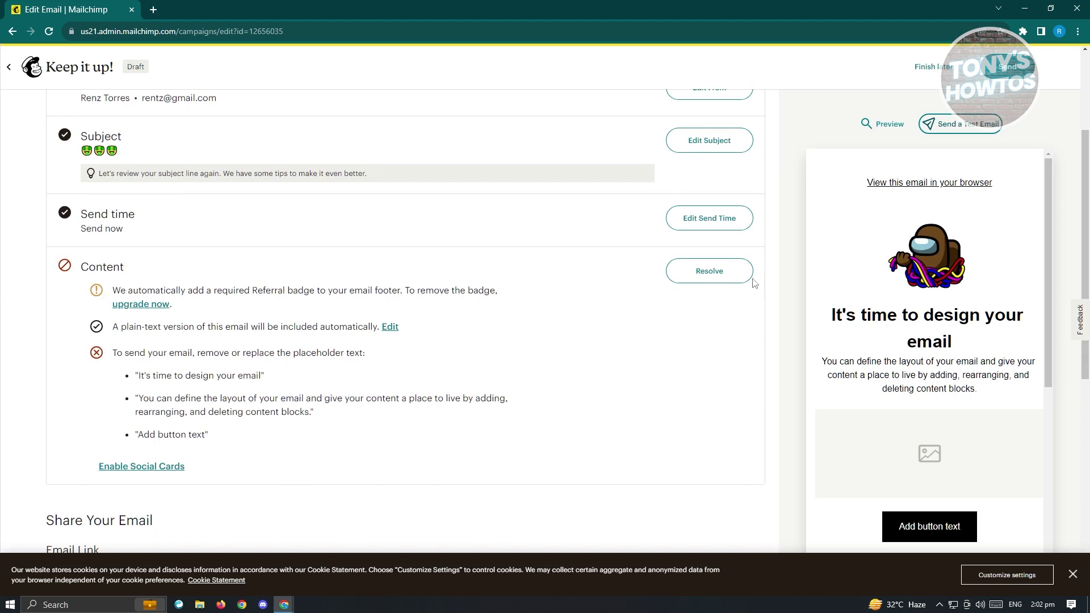
left_click(717, 277)
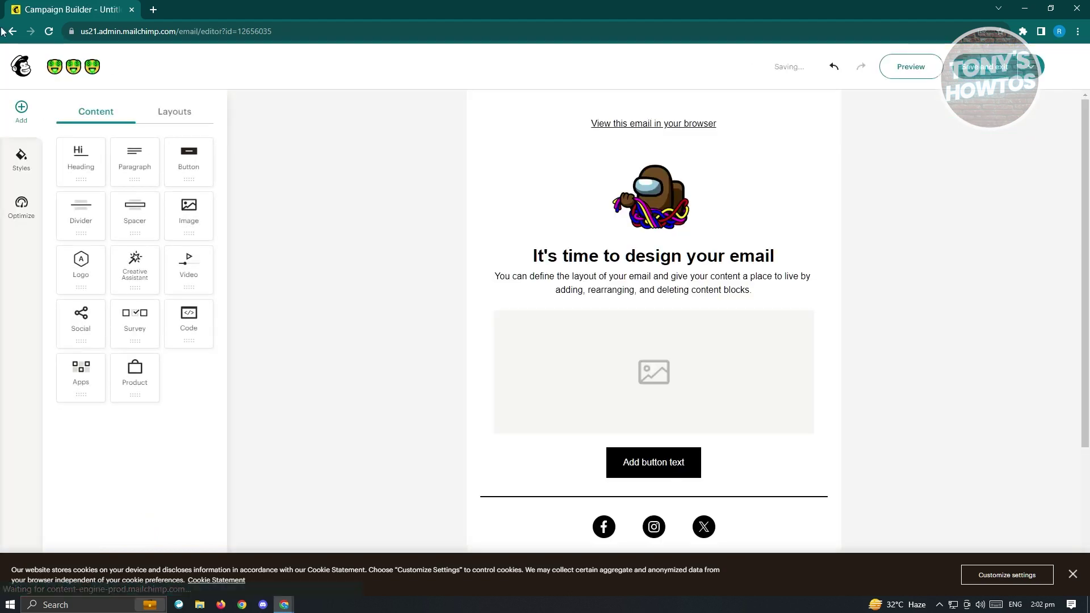